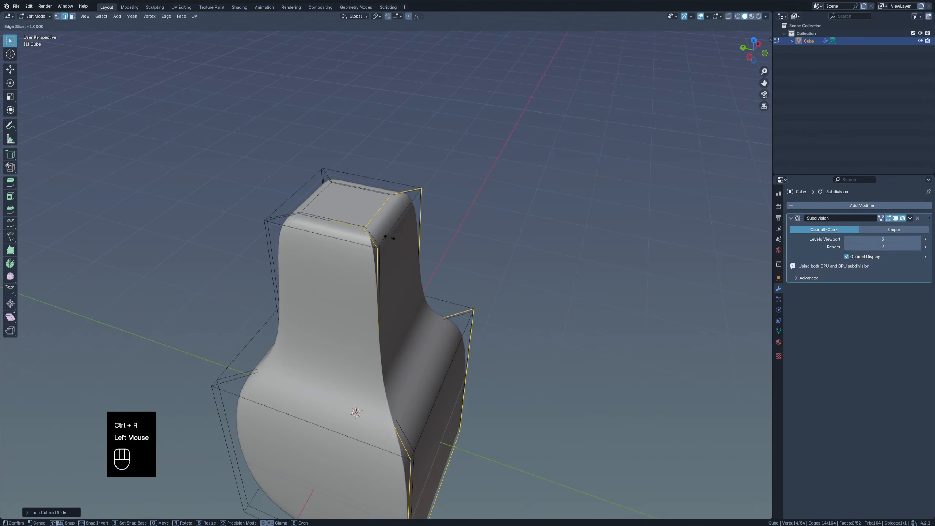
- Undo the supporting loop cuts on the bottle-shaped mesh and shade the object smooth
{"action": "key", "text": "Tab"}
{"action": "scroll", "coordinate": [392, 295], "scroll_direction": "down", "scroll_amount": 2}
{"action": "middle_click_drag", "start_coordinate": [391, 296], "coordinate": [347, 302]}
{"action": "scroll", "coordinate": [380, 312], "scroll_direction": "up", "scroll_amount": 2}
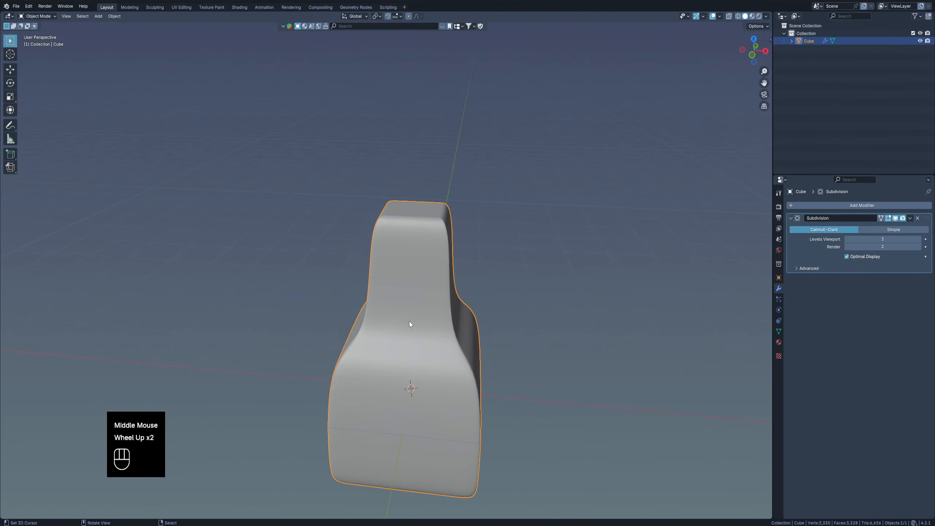
{"action": "middle_click_drag", "start_coordinate": [409, 323], "coordinate": [434, 324]}
{"action": "key", "text": "ctrl+z"}
{"action": "key", "text": "ctrl+z"}
{"action": "key", "text": "ctrl+z"}
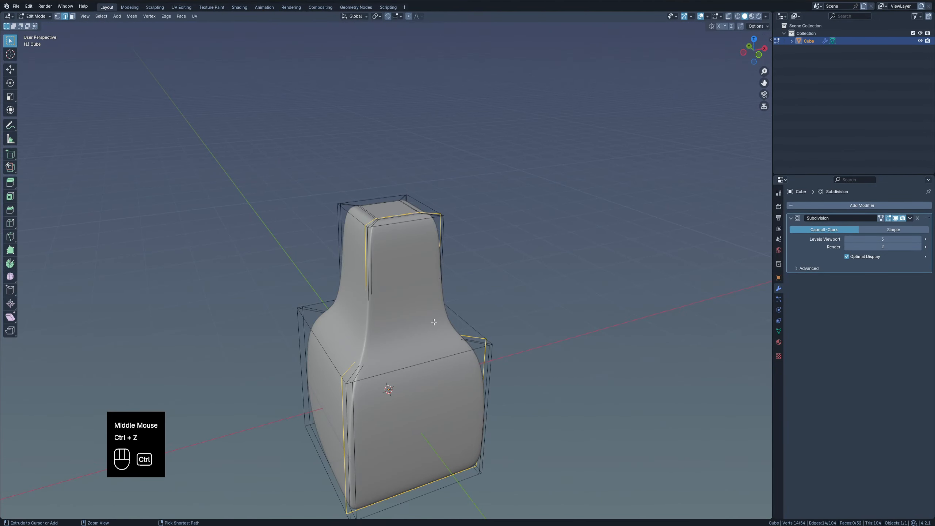
{"action": "key", "text": "w"}
{"action": "left_click", "coordinate": [398, 260]}
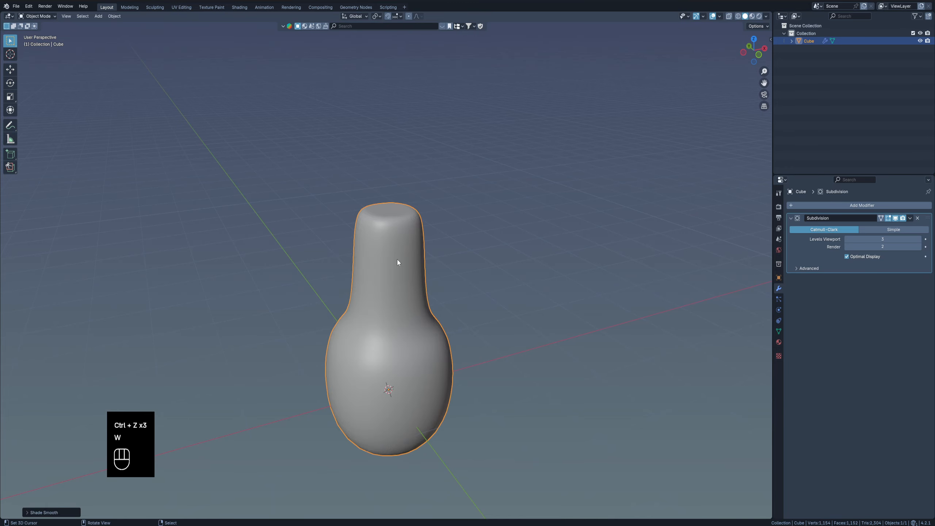
- Try adding a horizontal loop cut near the base of the lower body and moving it along Z
{"action": "scroll", "coordinate": [425, 277], "scroll_direction": "down", "scroll_amount": 1}
{"action": "middle_click_drag", "start_coordinate": [425, 277], "coordinate": [414, 245], "text": "shift"}
{"action": "scroll", "coordinate": [374, 329], "scroll_direction": "up", "scroll_amount": 2}
{"action": "middle_click_drag", "start_coordinate": [499, 258], "coordinate": [382, 321]}
{"action": "key", "text": "Tab"}
{"action": "key", "text": "ctrl+r"}
{"action": "left_click", "coordinate": [450, 264]}
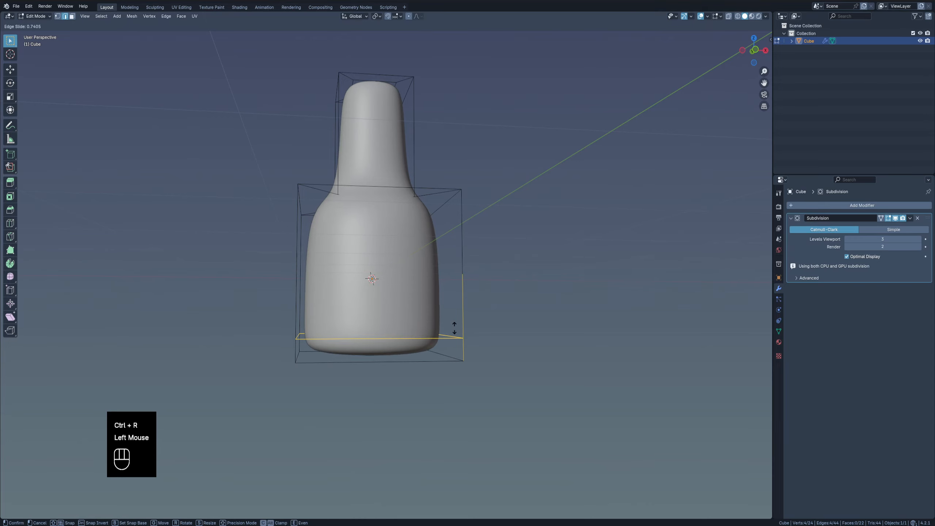
{"action": "right_click", "coordinate": [470, 244]}
{"action": "key", "text": "g"}
{"action": "key", "text": "z"}
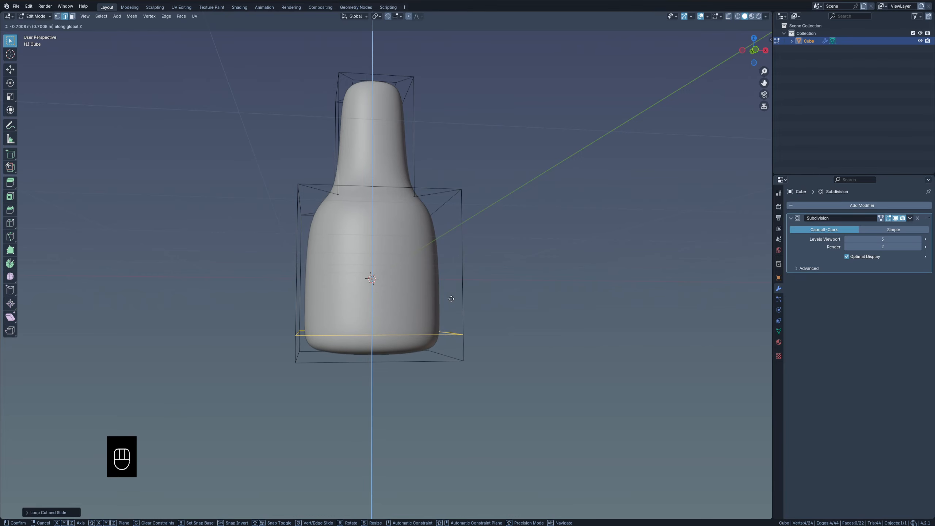
{"action": "right_click", "coordinate": [451, 299]}
{"action": "key", "text": "ctrl+z"}
- Select the edge loops outlining the top, vertical corners, shoulders and base of the bottle-shaped mesh
{"action": "middle_click_drag", "start_coordinate": [451, 299], "coordinate": [405, 227]}
{"action": "scroll", "coordinate": [431, 258], "scroll_direction": "down", "scroll_amount": 2}
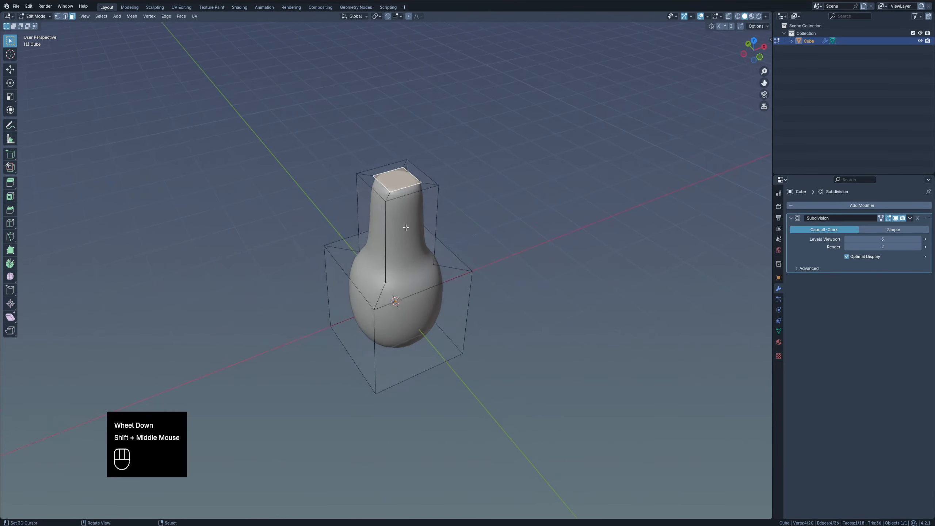
{"action": "scroll", "coordinate": [406, 227], "scroll_direction": "up", "scroll_amount": 2}
{"action": "key", "text": "2"}
{"action": "right_click", "coordinate": [386, 184], "text": "alt"}
{"action": "right_click", "coordinate": [377, 268], "text": "alt+shift"}
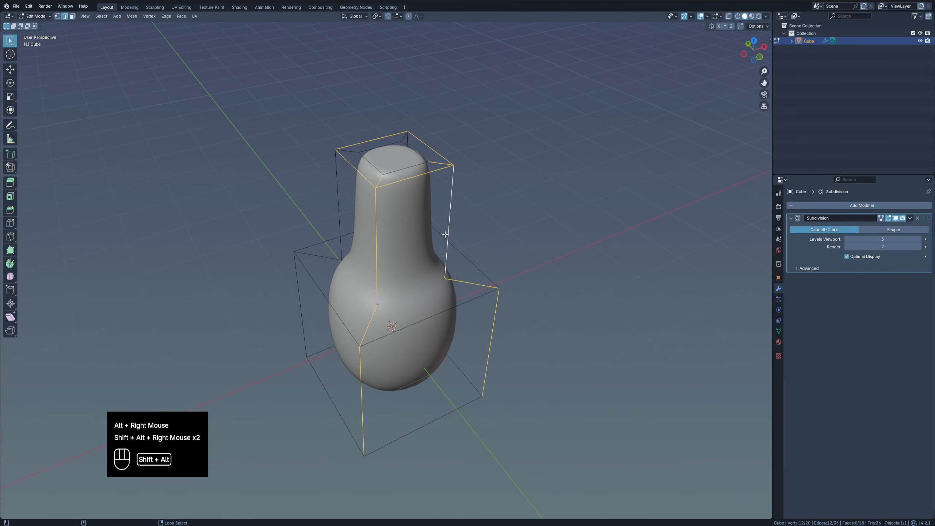
{"action": "middle_click_drag", "start_coordinate": [384, 252], "coordinate": [531, 310]}
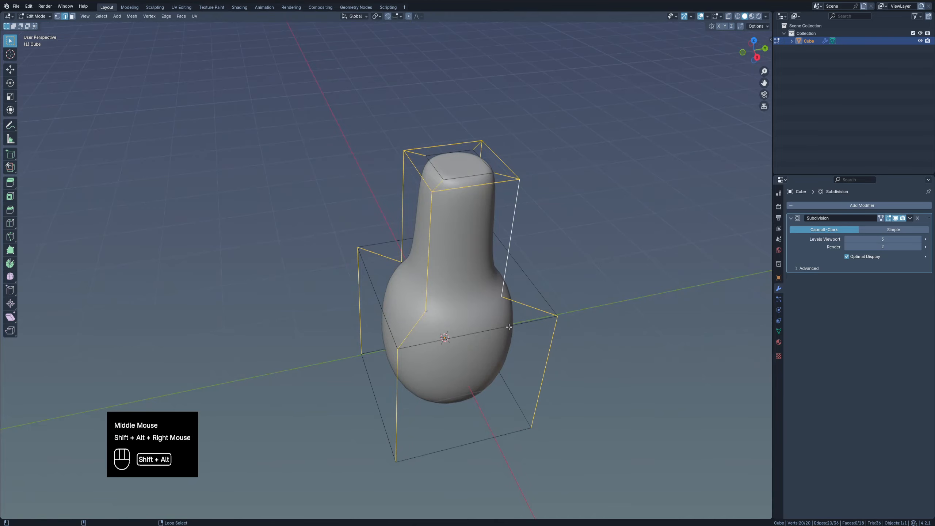
{"action": "right_click", "coordinate": [529, 286], "text": "alt+shift"}
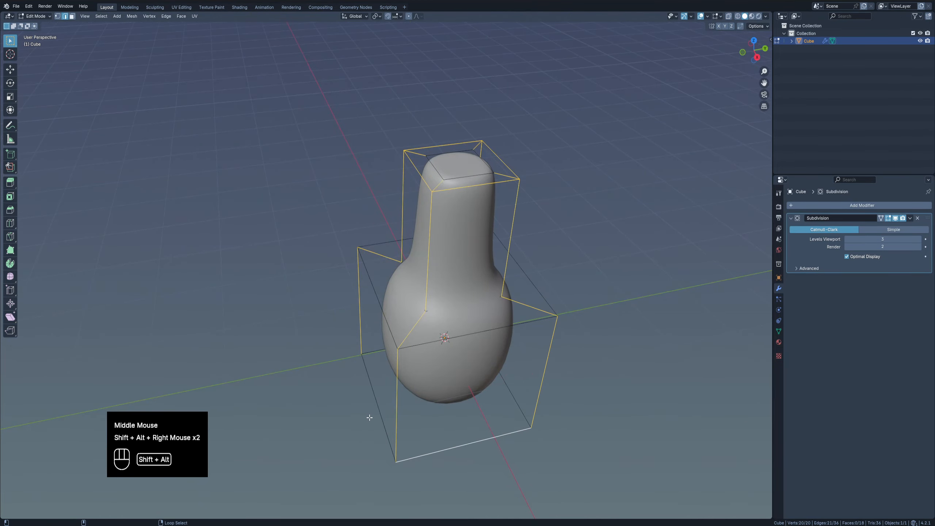
{"action": "middle_click_drag", "start_coordinate": [369, 418], "coordinate": [434, 258]}
{"action": "right_click", "coordinate": [327, 341], "text": "alt+shift"}
{"action": "right_click", "coordinate": [493, 334], "text": "alt+shift"}
{"action": "right_click", "coordinate": [473, 147], "text": "alt+shift"}
{"action": "scroll", "coordinate": [416, 191], "scroll_direction": "down", "scroll_amount": 2}
{"action": "middle_click_drag", "start_coordinate": [473, 147], "coordinate": [489, 217]}
{"action": "scroll", "coordinate": [348, 259], "scroll_direction": "up", "scroll_amount": 2}
{"action": "right_click", "coordinate": [364, 315], "text": "alt+shift"}
{"action": "scroll", "coordinate": [530, 259], "scroll_direction": "up", "scroll_amount": 1}
{"action": "middle_click_drag", "start_coordinate": [457, 258], "coordinate": [522, 241], "text": "shift"}
- Bevel the selected edges about 0.046 m wide with 2 segments and raise the profile shape value
{"action": "key", "text": "ctrl+b"}
{"action": "left_click", "coordinate": [532, 260]}
{"action": "left_click", "coordinate": [57, 515]}
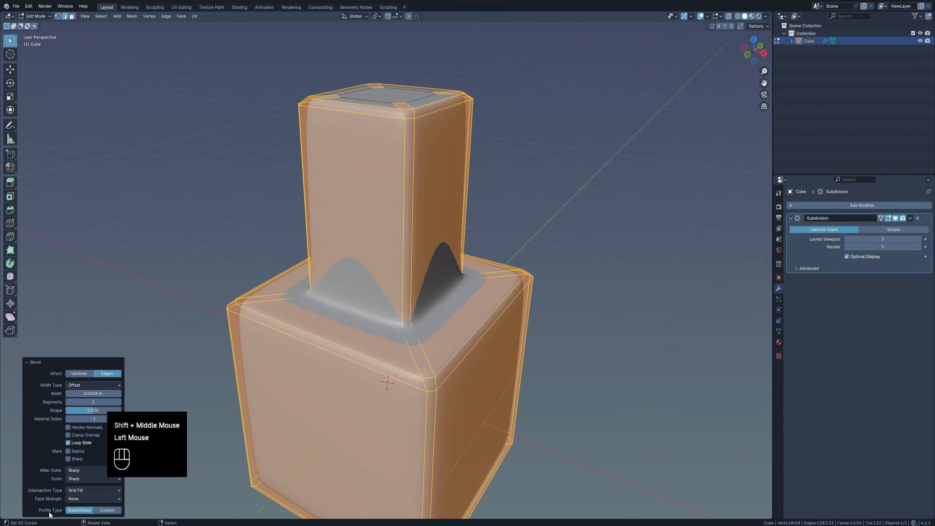
{"action": "left_click", "coordinate": [119, 402]}
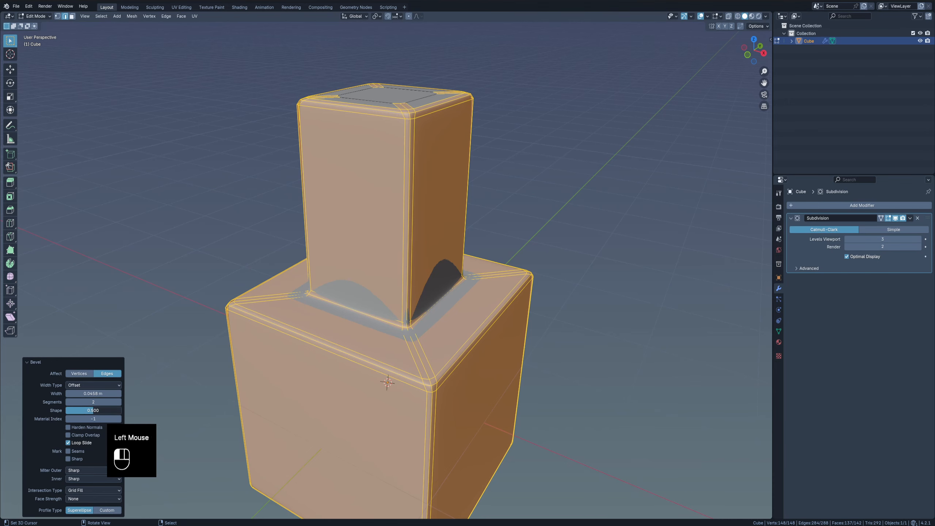
{"action": "left_click_drag", "start_coordinate": [92, 410], "coordinate": [121, 411]}
{"action": "key", "text": "Tab"}
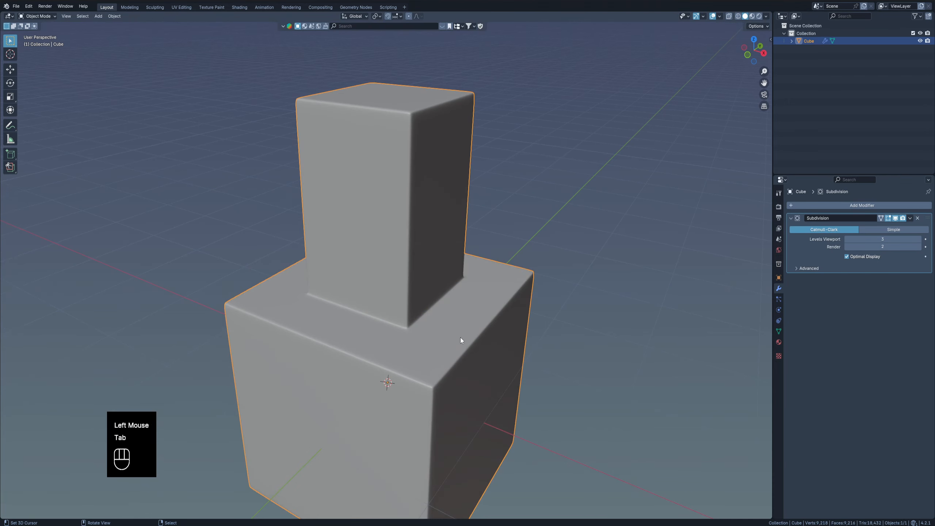
- Examine the bevelled corners up close and apply a shading option to the object
{"action": "scroll", "coordinate": [460, 338], "scroll_direction": "down", "scroll_amount": 3}
{"action": "middle_click_drag", "start_coordinate": [374, 346], "coordinate": [405, 368]}
{"action": "scroll", "coordinate": [386, 409], "scroll_direction": "up", "scroll_amount": 3}
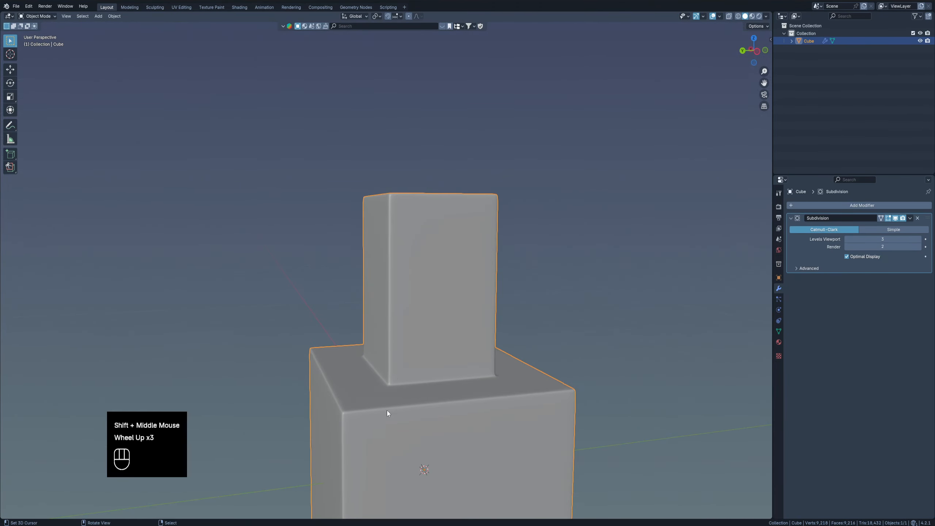
{"action": "middle_click_drag", "start_coordinate": [386, 409], "coordinate": [392, 343], "text": "shift"}
{"action": "scroll", "coordinate": [385, 353], "scroll_direction": "up", "scroll_amount": 4}
{"action": "scroll", "coordinate": [391, 343], "scroll_direction": "down", "scroll_amount": 2}
{"action": "key", "text": "w"}
{"action": "left_click", "coordinate": [495, 332]}
{"action": "scroll", "coordinate": [478, 340], "scroll_direction": "down", "scroll_amount": 2}
{"action": "middle_click_drag", "start_coordinate": [479, 340], "coordinate": [401, 209], "text": "shift"}
- Try to slide the edge loop running along one vertical corner of the bevelled mesh
{"action": "key", "text": "Tab"}
{"action": "scroll", "coordinate": [394, 337], "scroll_direction": "up", "scroll_amount": 2}
{"action": "key", "text": "2"}
{"action": "right_click", "coordinate": [358, 338], "text": "alt"}
{"action": "scroll", "coordinate": [358, 338], "scroll_direction": "down", "scroll_amount": 3}
{"action": "scroll", "coordinate": [400, 209], "scroll_direction": "up", "scroll_amount": 2}
{"action": "key", "text": "g"}
{"action": "key", "text": "g"}
{"action": "right_click", "coordinate": [381, 259]}
- Try to add a vertical loop cut through the neck and lower body
{"action": "key", "text": "ctrl+r"}
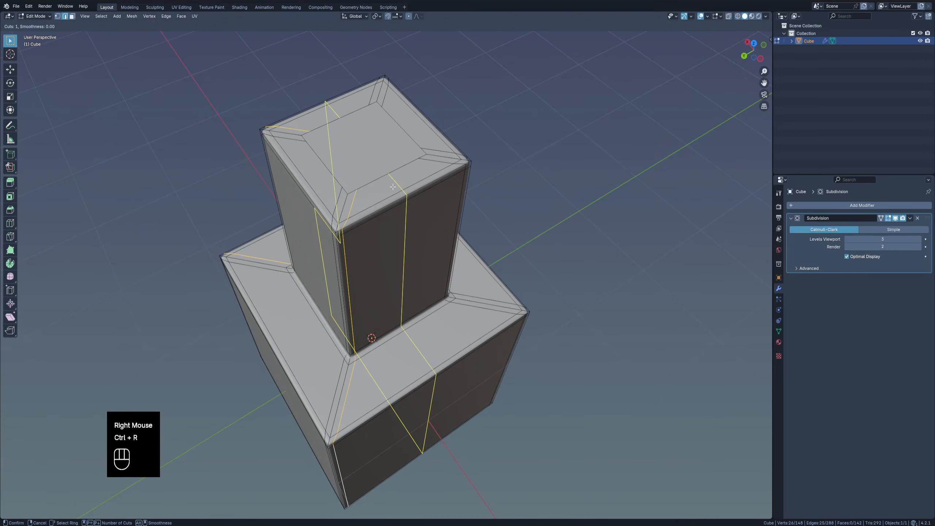
{"action": "right_click", "coordinate": [382, 258]}
{"action": "middle_click_drag", "start_coordinate": [381, 259], "coordinate": [348, 397]}
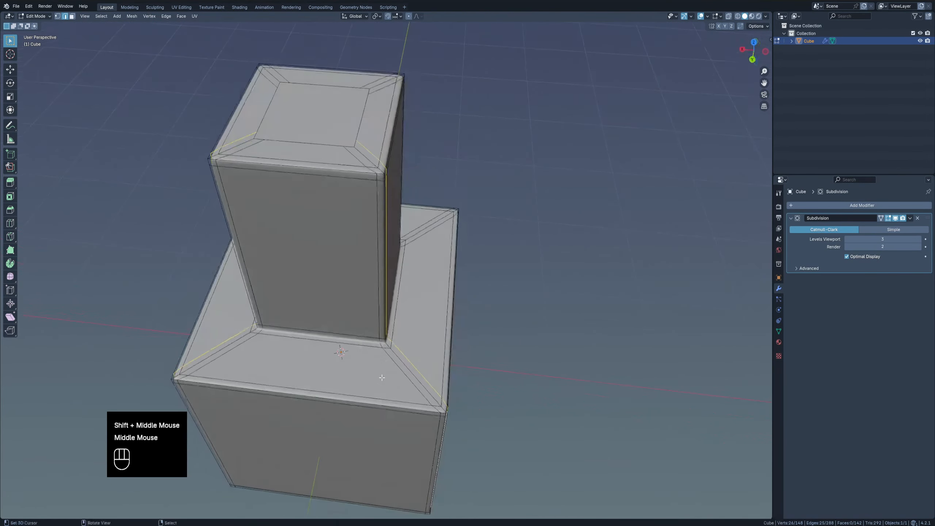
{"action": "key", "text": "ctrl+r"}
{"action": "left_click", "coordinate": [344, 396]}
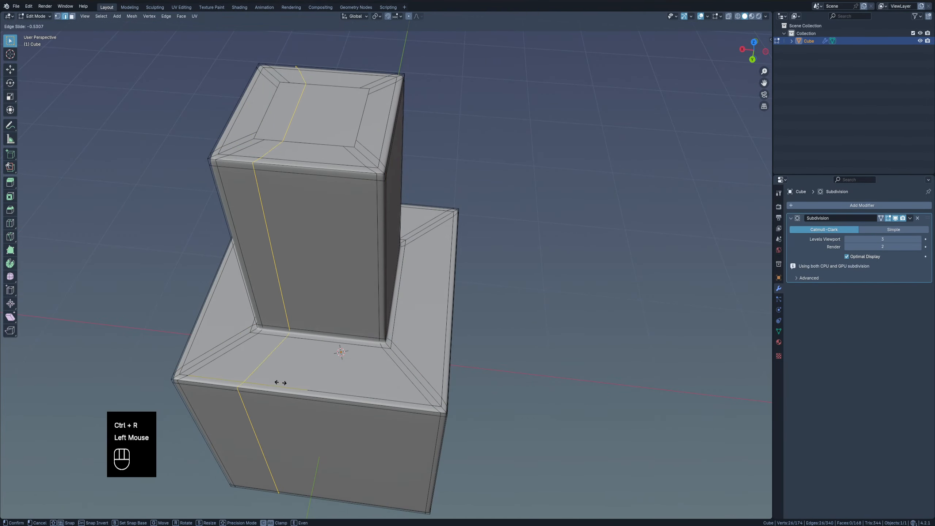
{"action": "right_click", "coordinate": [247, 382]}
{"action": "key", "text": "ctrl+z"}
- Examine the mesh's bevelled corner edges in edit mode and its shading in object mode
{"action": "middle_click_drag", "start_coordinate": [246, 382], "coordinate": [445, 307], "text": "shift"}
{"action": "scroll", "coordinate": [422, 319], "scroll_direction": "down", "scroll_amount": 2}
{"action": "scroll", "coordinate": [352, 384], "scroll_direction": "up", "scroll_amount": 2}
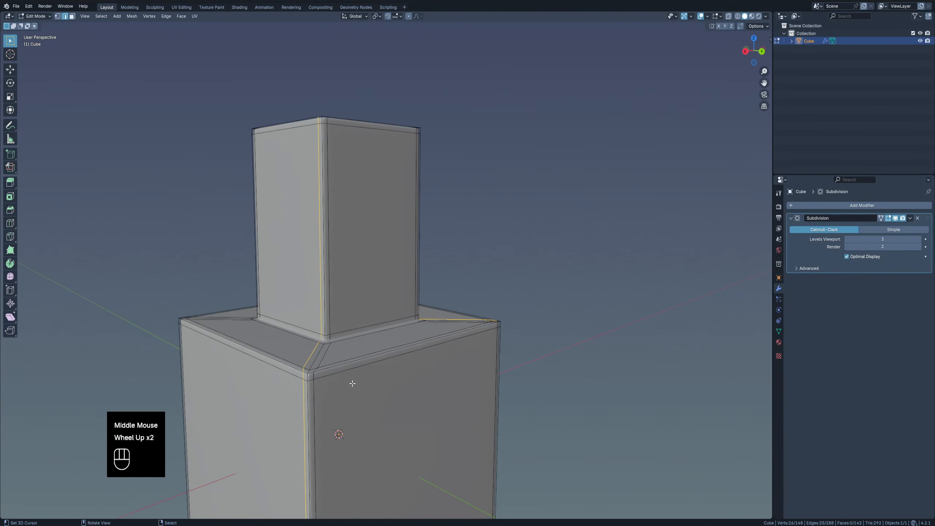
{"action": "scroll", "coordinate": [353, 384], "scroll_direction": "down", "scroll_amount": 2}
{"action": "key", "text": "Tab"}
{"action": "middle_click_drag", "start_coordinate": [353, 383], "coordinate": [344, 386]}
{"action": "middle_click_drag", "start_coordinate": [354, 422], "coordinate": [379, 368], "text": "shift"}
{"action": "middle_click_drag", "start_coordinate": [379, 368], "coordinate": [377, 395]}
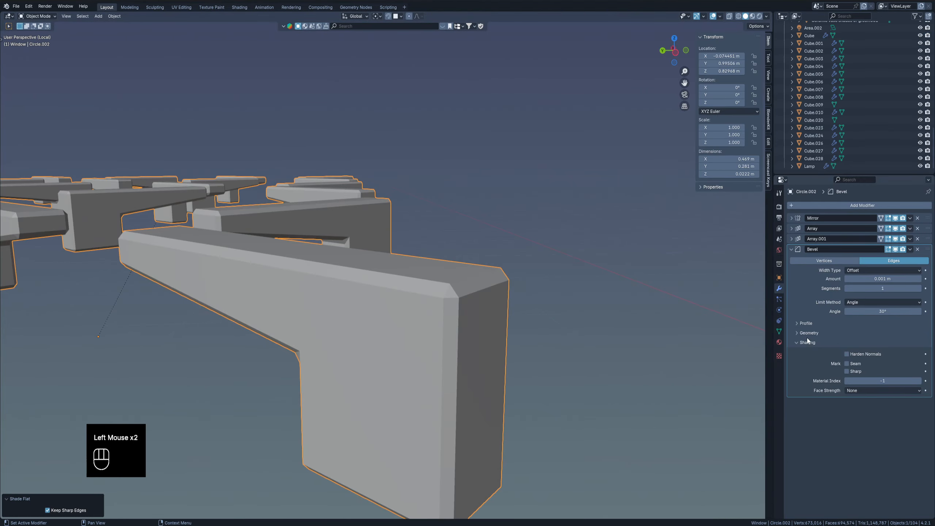
- Fine-tune the Bevel modifier's amount on the L-shaped part to about 0.001 m
{"action": "scroll", "coordinate": [586, 333], "scroll_direction": "down", "scroll_amount": 1}
{"action": "middle_click_drag", "start_coordinate": [586, 333], "coordinate": [705, 306]}
{"action": "scroll", "coordinate": [433, 320], "scroll_direction": "up", "scroll_amount": 2}
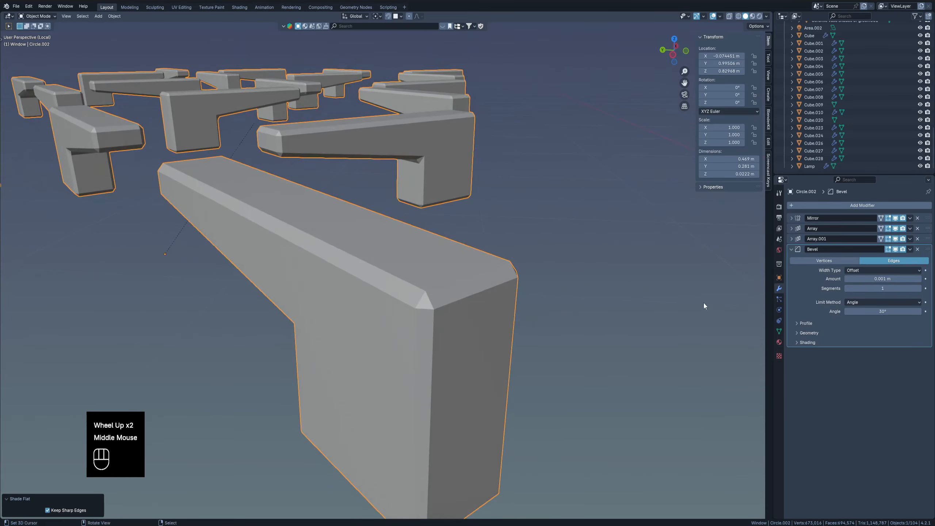
{"action": "mouse_move", "coordinate": [873, 278]}
{"action": "left_mouse_down", "text": "shift"}
{"action": "mouse_move", "coordinate": [847, 278]}
{"action": "mouse_move", "coordinate": [899, 278]}
{"action": "mouse_move", "coordinate": [846, 278]}
{"action": "mouse_move", "coordinate": [872, 278]}
{"action": "left_mouse_up", "text": "shift"}
{"action": "scroll", "coordinate": [378, 274], "scroll_direction": "down", "scroll_amount": 3}
{"action": "middle_click_drag", "start_coordinate": [378, 274], "coordinate": [396, 310]}
{"action": "scroll", "coordinate": [373, 291], "scroll_direction": "up", "scroll_amount": 2}
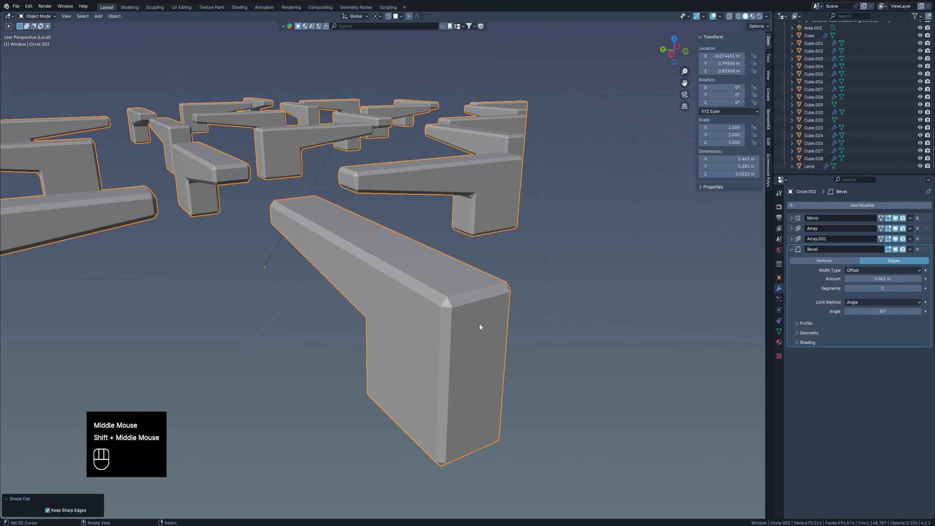
- Examine the Bevel modifier's geometry options and the short upper edge at the part's thick end
{"action": "left_click", "coordinate": [808, 334]}
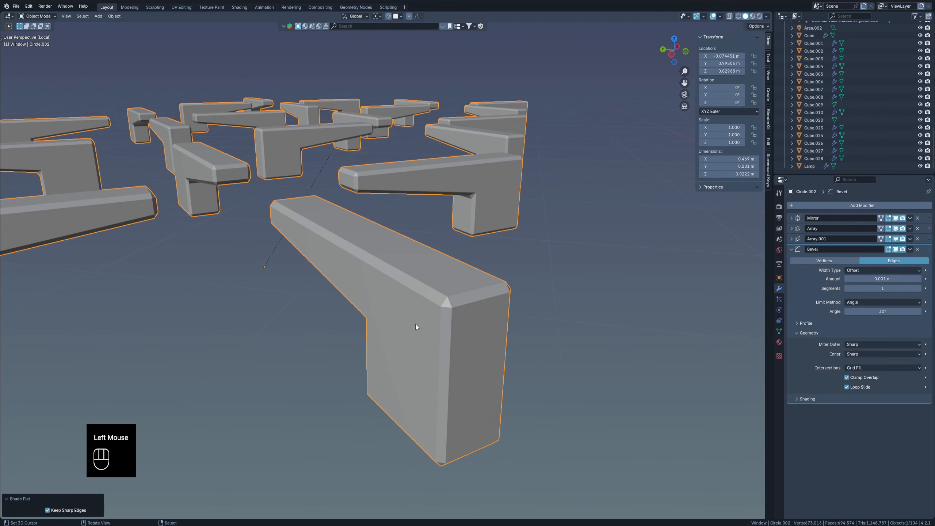
{"action": "key", "text": "Tab"}
{"action": "key", "text": "Tab"}
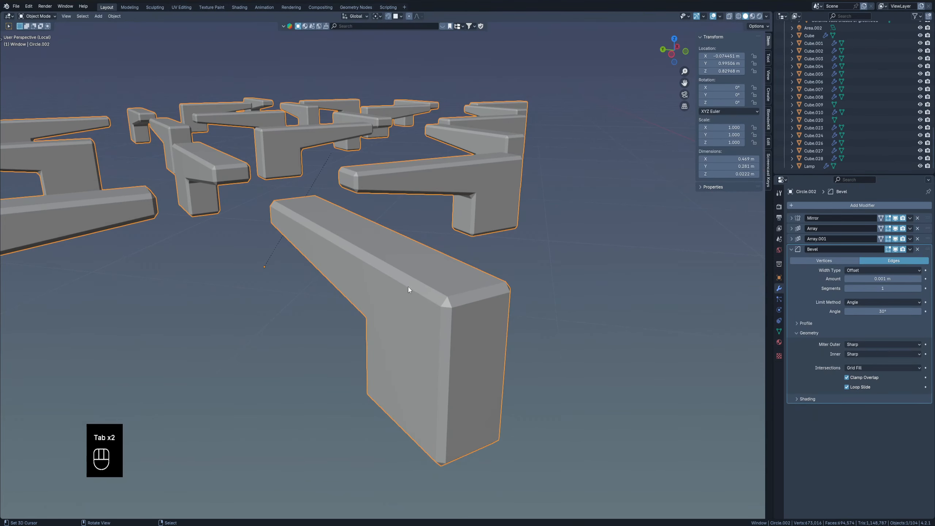
{"action": "mouse_move", "coordinate": [423, 296]}
{"action": "middle_mouse_down"}
{"action": "mouse_move", "coordinate": [403, 303]}
{"action": "mouse_move", "coordinate": [418, 295]}
{"action": "middle_mouse_up"}
{"action": "scroll", "coordinate": [427, 297], "scroll_direction": "down", "scroll_amount": 3, "text": "shift"}
{"action": "mouse_move", "coordinate": [418, 295]}
{"action": "middle_mouse_down"}
{"action": "mouse_move", "coordinate": [408, 295]}
{"action": "mouse_move", "coordinate": [427, 300]}
{"action": "middle_mouse_up"}
{"action": "scroll", "coordinate": [412, 311], "scroll_direction": "up", "scroll_amount": 2}
{"action": "key", "text": "Tab"}
{"action": "key", "text": "2"}
{"action": "right_click", "coordinate": [428, 300]}
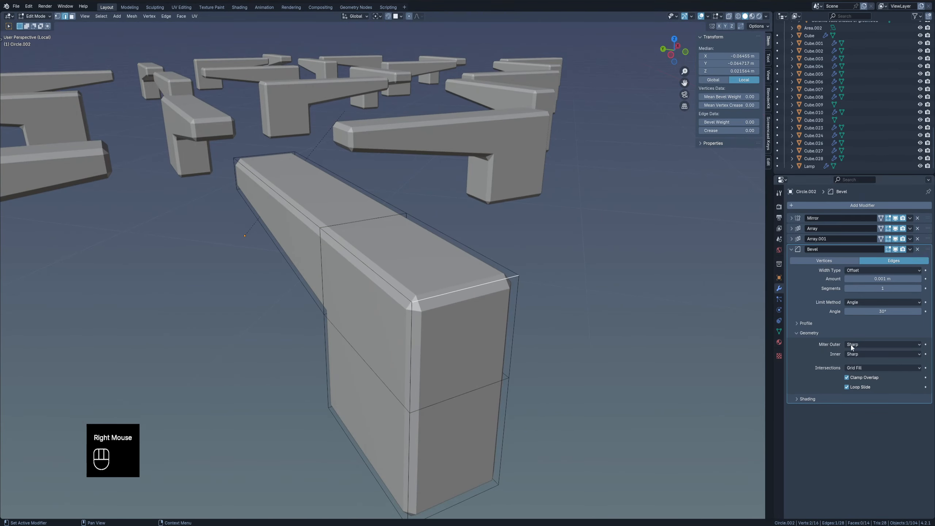
{"action": "left_click", "coordinate": [809, 333]}
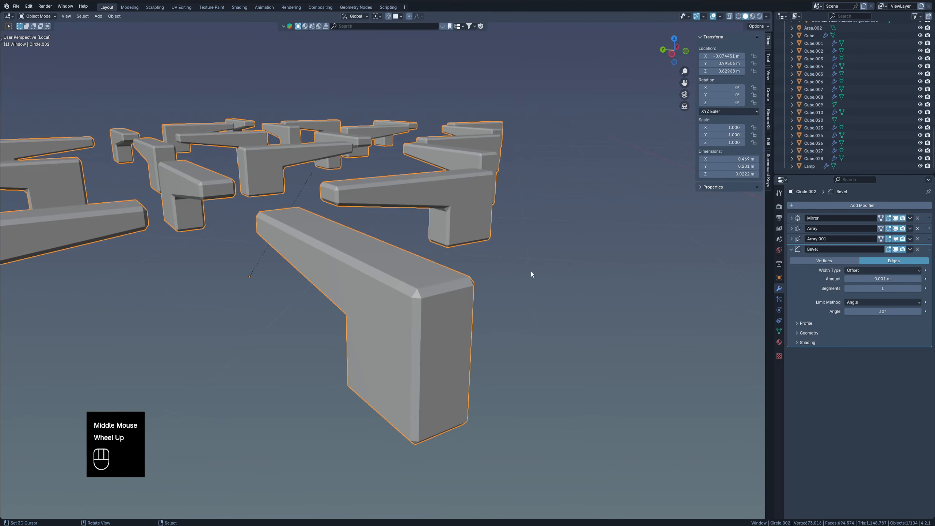
- Set the Bevel modifier's limit method to Weight and select the long upper edge and vertical end edges
{"action": "left_click", "coordinate": [867, 302]}
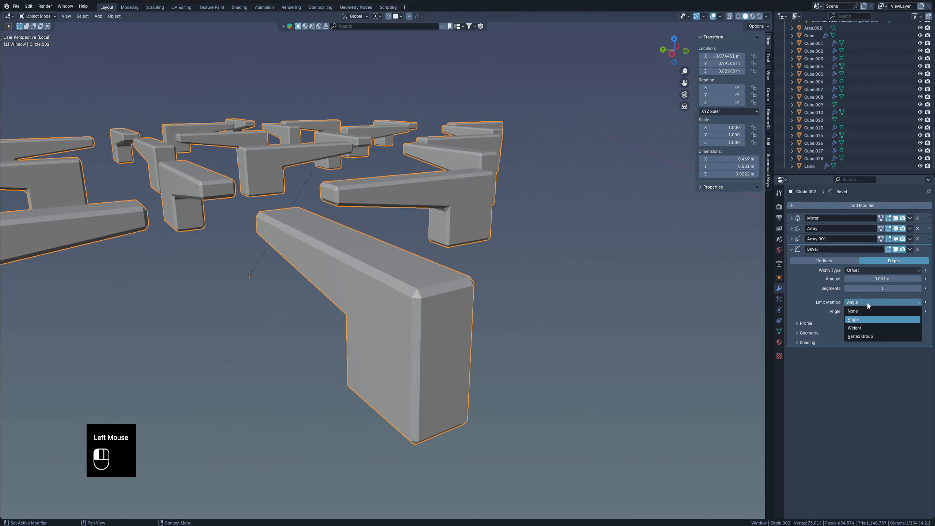
{"action": "left_click", "coordinate": [854, 327]}
{"action": "key", "text": "Tab"}
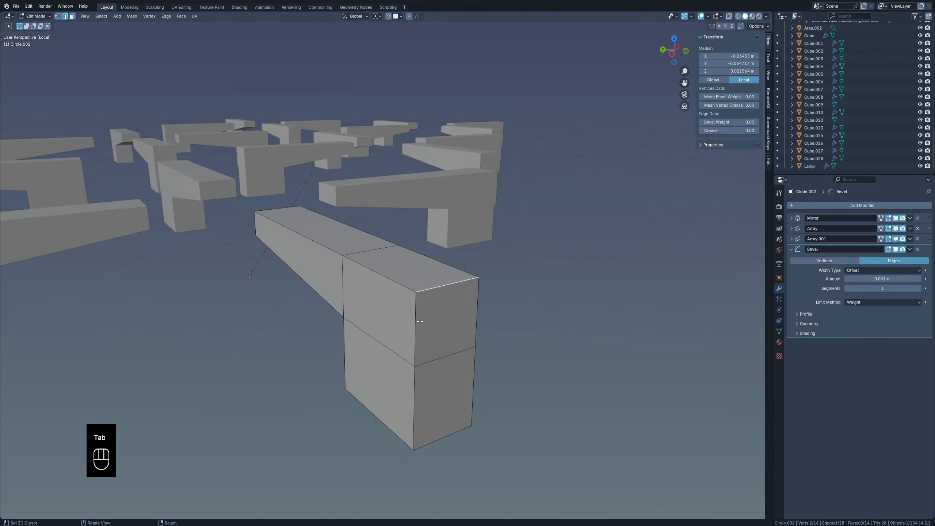
{"action": "key", "text": "2"}
{"action": "right_click", "coordinate": [396, 283], "text": "alt"}
{"action": "right_click", "coordinate": [416, 322], "text": "alt+shift"}
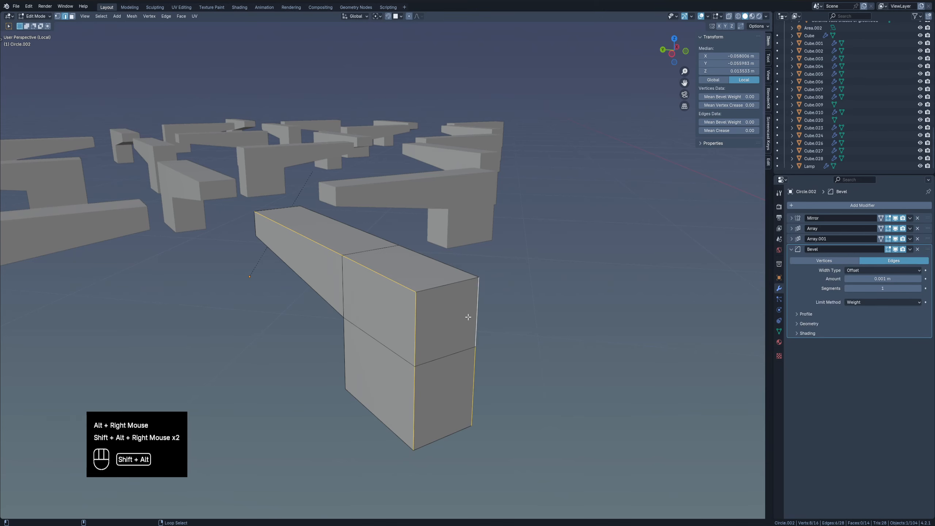
- Add the remaining outer edges around the part's top, tip and foot to the selection
{"action": "middle_click_drag", "start_coordinate": [444, 259], "coordinate": [212, 276]}
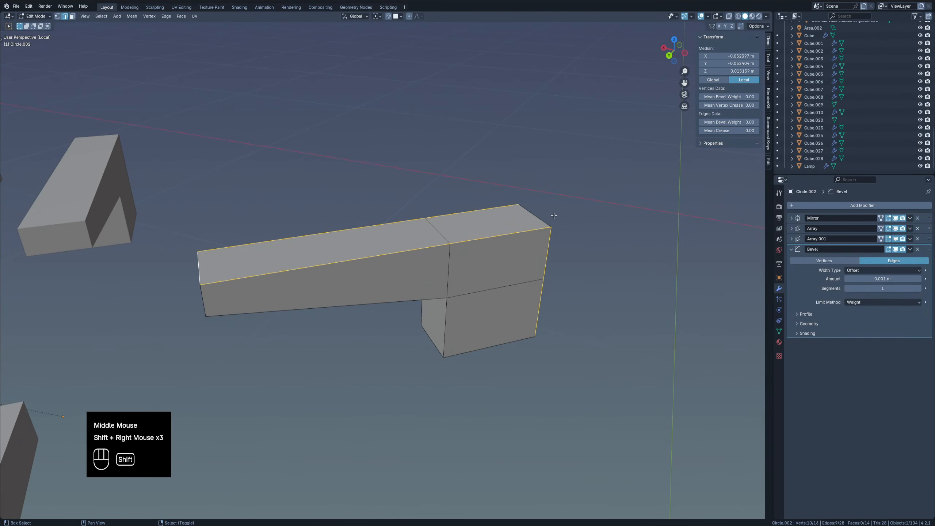
{"action": "middle_click_drag", "start_coordinate": [270, 283], "coordinate": [281, 305]}
{"action": "middle_click_drag", "start_coordinate": [218, 309], "coordinate": [449, 295], "text": "shift"}
{"action": "middle_click_drag", "start_coordinate": [450, 295], "coordinate": [504, 291]}
{"action": "middle_click_drag", "start_coordinate": [353, 291], "coordinate": [589, 272], "text": "shift"}
{"action": "middle_click_drag", "start_coordinate": [368, 274], "coordinate": [463, 273], "text": "shift"}
{"action": "middle_click_drag", "start_coordinate": [429, 281], "coordinate": [494, 278], "text": "shift"}
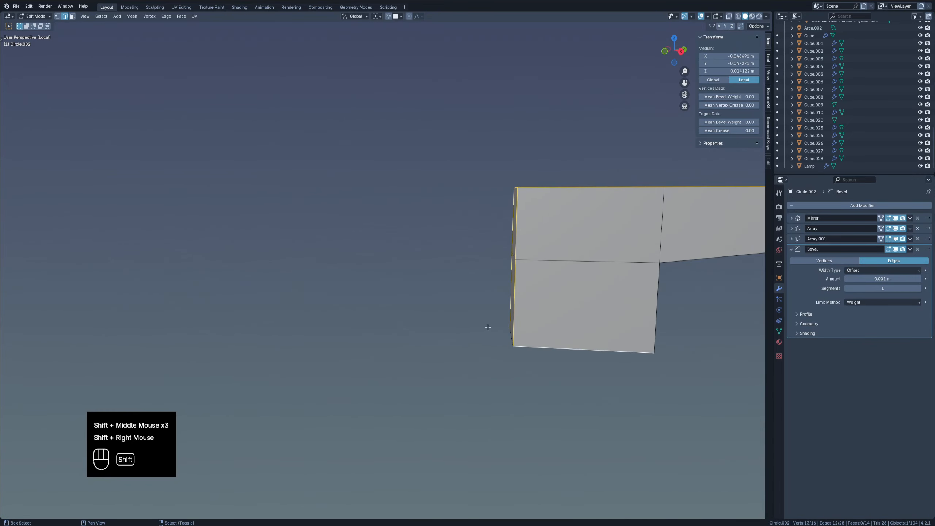
{"action": "right_click", "coordinate": [474, 342], "text": "shift"}
{"action": "middle_click_drag", "start_coordinate": [487, 327], "coordinate": [508, 327]}
{"action": "right_click", "coordinate": [386, 348], "text": "shift"}
{"action": "middle_click_drag", "start_coordinate": [372, 344], "coordinate": [434, 295]}
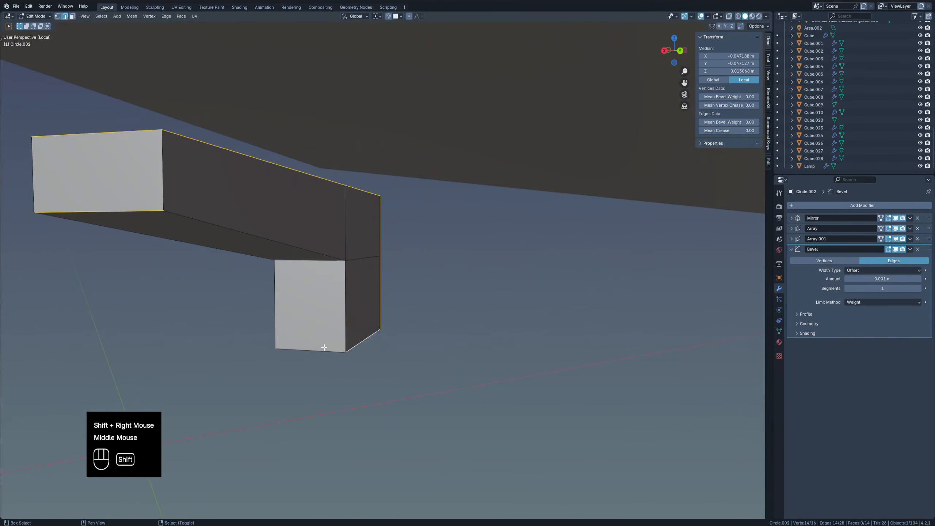
{"action": "right_click", "coordinate": [324, 348], "text": "shift"}
{"action": "middle_click_drag", "start_coordinate": [324, 347], "coordinate": [470, 272]}
- Raise the mean bevel weight of the selected outer edges
{"action": "scroll", "coordinate": [274, 328], "scroll_direction": "down", "scroll_amount": 2}
{"action": "scroll", "coordinate": [455, 331], "scroll_direction": "down", "scroll_amount": 1, "text": "shift"}
{"action": "scroll", "coordinate": [470, 273], "scroll_direction": "up", "scroll_amount": 2}
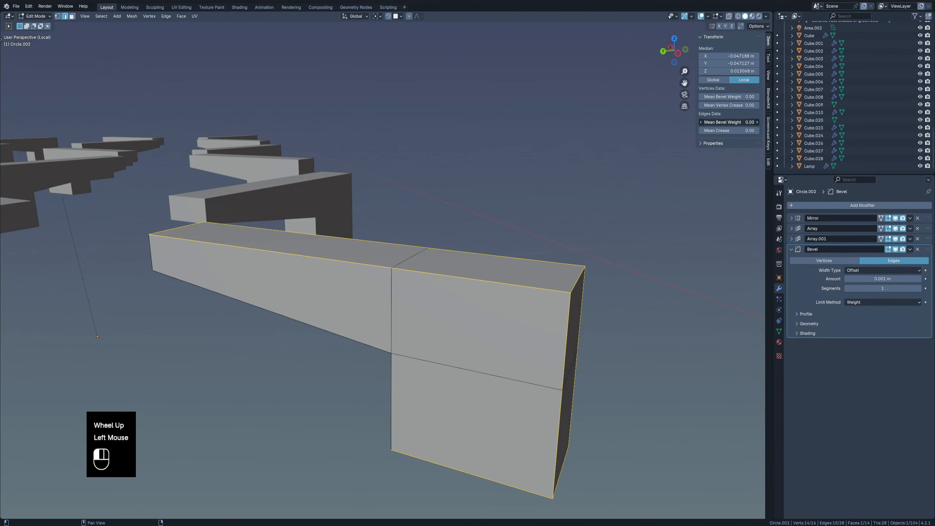
{"action": "left_click_drag", "start_coordinate": [728, 122], "coordinate": [758, 122]}
{"action": "middle_click_drag", "start_coordinate": [565, 327], "coordinate": [466, 340], "text": "shift"}
{"action": "key", "text": "Tab"}
- Select the edges along the arm's underside and the foot's inner corners, and give them a mean bevel weight
{"action": "key", "text": "Tab"}
{"action": "right_click", "coordinate": [364, 370]}
{"action": "middle_click_drag", "start_coordinate": [377, 344], "coordinate": [420, 288]}
{"action": "right_click", "coordinate": [308, 316], "text": "shift"}
{"action": "left_click", "coordinate": [731, 124]}
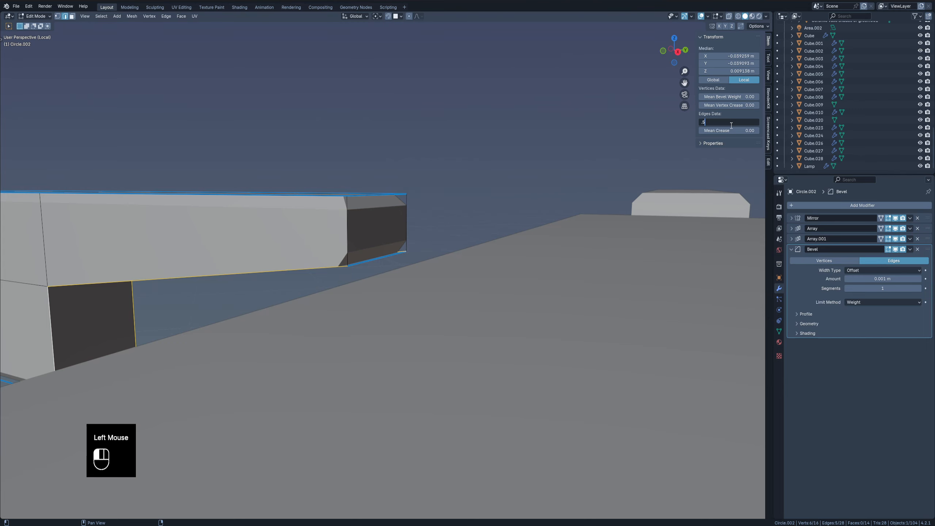
{"action": "key", "text": "Return"}
{"action": "key", "text": "Tab"}
{"action": "key", "text": "Tab"}
{"action": "key", "text": "Tab"}
- Set the mean bevel weight of the selected inner edges to 0.2
{"action": "middle_click_drag", "start_coordinate": [349, 208], "coordinate": [156, 213]}
{"action": "scroll", "coordinate": [522, 275], "scroll_direction": "down", "scroll_amount": 1}
{"action": "middle_click_drag", "start_coordinate": [522, 275], "coordinate": [545, 277]}
{"action": "scroll", "coordinate": [545, 280], "scroll_direction": "up", "scroll_amount": 1}
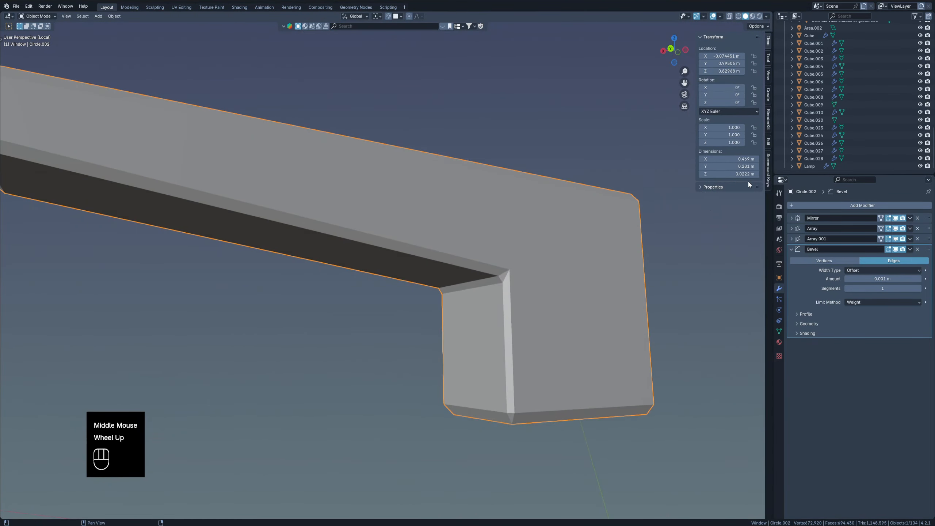
{"action": "key", "text": "Tab"}
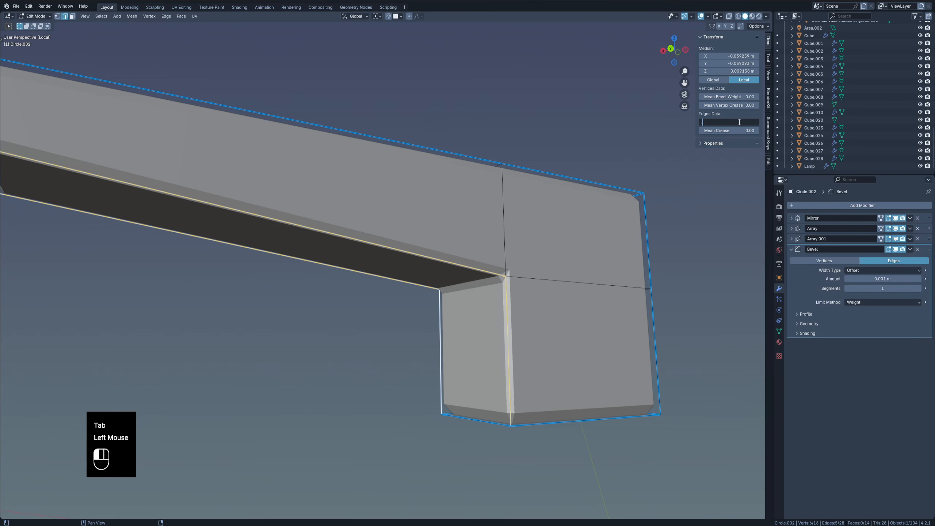
{"action": "type", "text": ".2"}
{"action": "key", "text": "Return"}
{"action": "key", "text": "Tab"}
{"action": "scroll", "coordinate": [481, 262], "scroll_direction": "up", "scroll_amount": 1}
{"action": "middle_click_drag", "start_coordinate": [517, 240], "coordinate": [561, 256]}
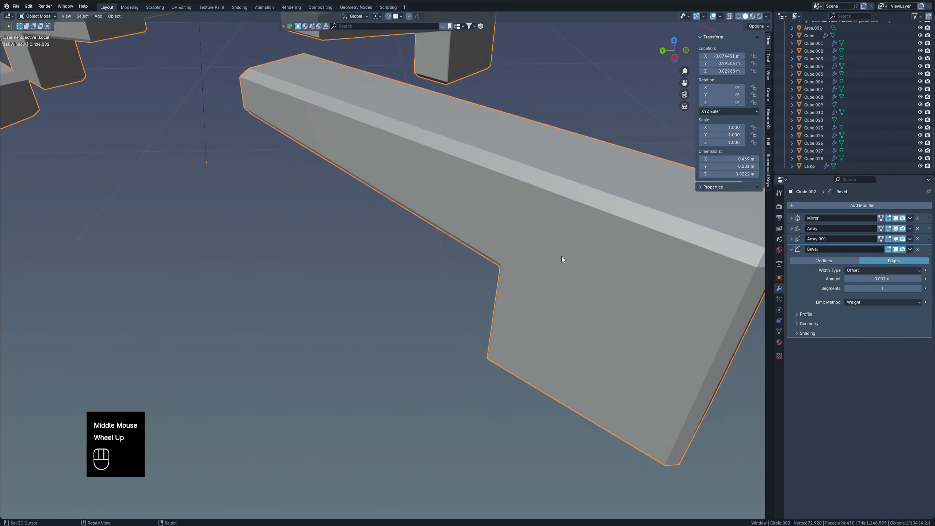
- Raise the Bevel modifier's segments to 3 and shade the L-shaped part smooth
{"action": "left_click", "coordinate": [919, 288]}
{"action": "left_click", "coordinate": [919, 288]}
{"action": "middle_click_drag", "start_coordinate": [571, 297], "coordinate": [490, 278], "text": "shift"}
{"action": "middle_click_drag", "start_coordinate": [489, 277], "coordinate": [428, 253]}
{"action": "key", "text": "w"}
{"action": "left_click", "coordinate": [586, 223]}
- Turn on Harden Normals in the Bevel modifier, try Shade Auto Smooth, and return the part to Shade Smooth
{"action": "left_click", "coordinate": [807, 333]}
{"action": "key", "text": "w"}
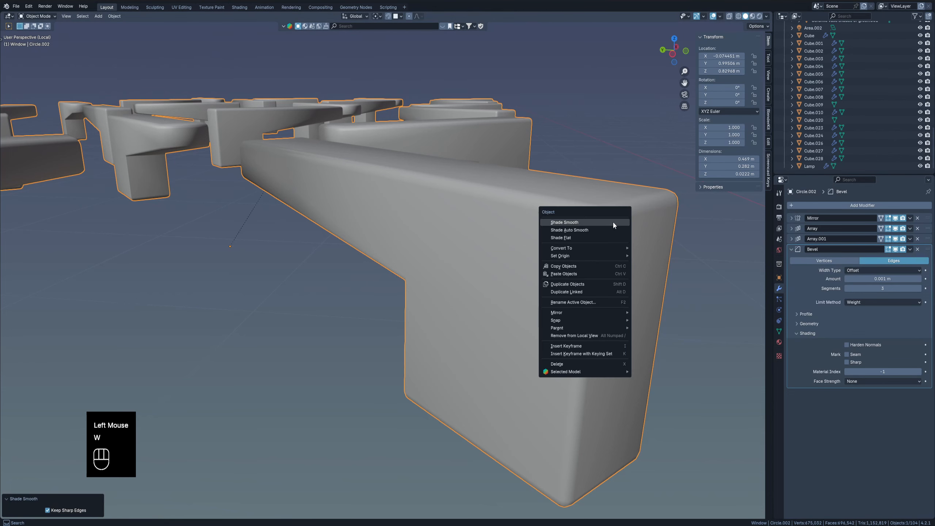
{"action": "left_click", "coordinate": [586, 227]}
{"action": "left_click", "coordinate": [847, 345]}
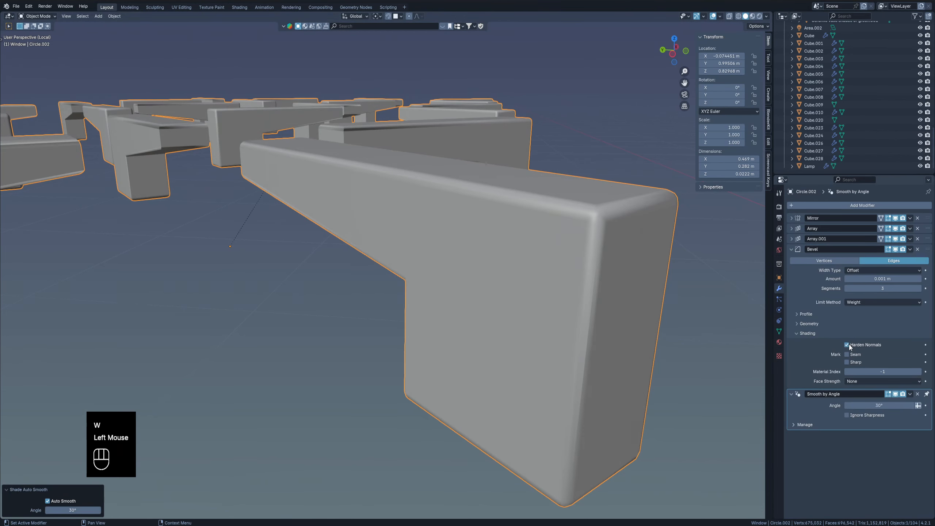
{"action": "key", "text": "w"}
{"action": "left_click", "coordinate": [579, 279]}
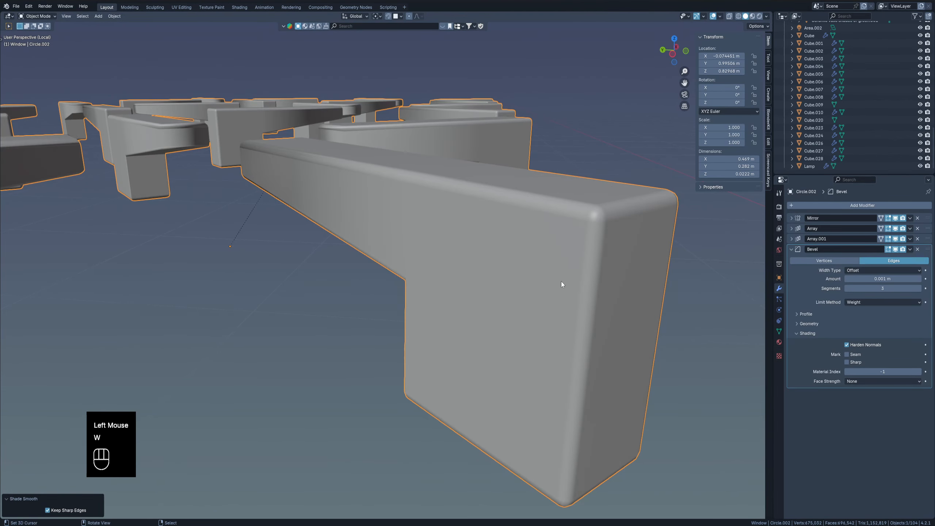
- Select the two vertical edges at the arm's tip and raise their mean bevel weight
{"action": "middle_click_drag", "start_coordinate": [406, 236], "coordinate": [519, 245]}
{"action": "scroll", "coordinate": [453, 249], "scroll_direction": "down", "scroll_amount": 3}
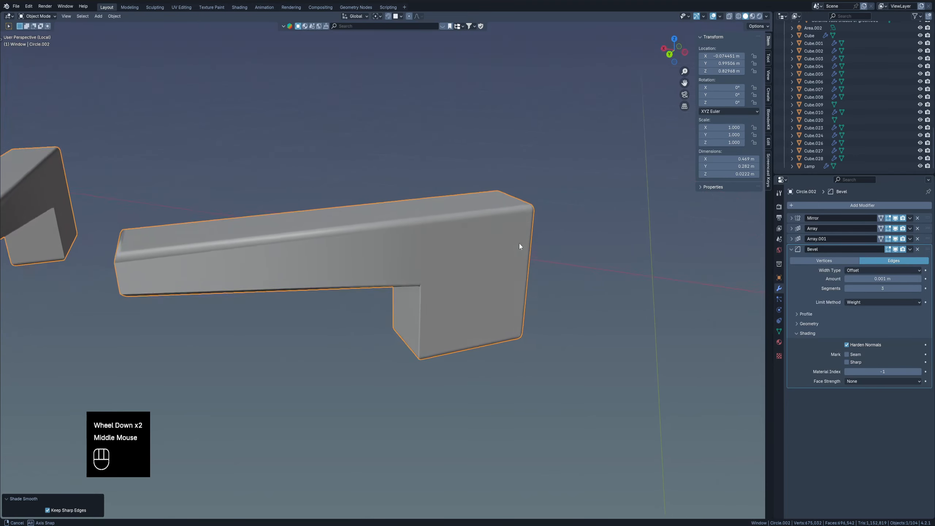
{"action": "middle_click_drag", "start_coordinate": [397, 225], "coordinate": [446, 230], "text": "shift"}
{"action": "middle_click_drag", "start_coordinate": [446, 230], "coordinate": [519, 232]}
{"action": "key", "text": "Tab"}
{"action": "right_click", "coordinate": [354, 300]}
{"action": "middle_click_drag", "start_coordinate": [339, 302], "coordinate": [419, 313]}
{"action": "key", "text": "2"}
{"action": "right_click", "coordinate": [316, 319]}
{"action": "right_click", "coordinate": [342, 317], "text": "shift"}
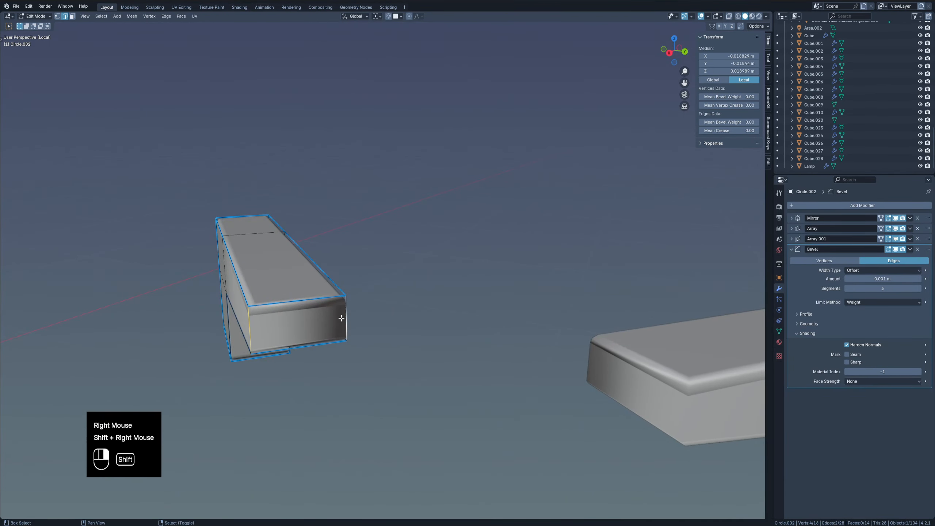
{"action": "left_click", "coordinate": [757, 122]}
{"action": "scroll", "coordinate": [546, 199], "scroll_direction": "down", "scroll_amount": 2}
{"action": "middle_click_drag", "start_coordinate": [546, 199], "coordinate": [423, 309]}
{"action": "key", "text": "Tab"}
- Examine the part's bevelled tip, underside and foot from several angles, comparing object and edit mode
{"action": "scroll", "coordinate": [455, 367], "scroll_direction": "up", "scroll_amount": 2}
{"action": "middle_click_drag", "start_coordinate": [464, 370], "coordinate": [542, 337]}
{"action": "scroll", "coordinate": [543, 343], "scroll_direction": "down", "scroll_amount": 1}
{"action": "scroll", "coordinate": [570, 382], "scroll_direction": "down", "scroll_amount": 1}
{"action": "middle_click_drag", "start_coordinate": [541, 338], "coordinate": [478, 363]}
{"action": "scroll", "coordinate": [486, 297], "scroll_direction": "down", "scroll_amount": 1}
{"action": "middle_click_drag", "start_coordinate": [479, 363], "coordinate": [494, 330]}
{"action": "scroll", "coordinate": [349, 289], "scroll_direction": "up", "scroll_amount": 2}
{"action": "middle_click_drag", "start_coordinate": [348, 289], "coordinate": [591, 247]}
{"action": "middle_click_drag", "start_coordinate": [294, 287], "coordinate": [440, 306], "text": "shift"}
{"action": "scroll", "coordinate": [319, 297], "scroll_direction": "down", "scroll_amount": 3}
{"action": "scroll", "coordinate": [437, 275], "scroll_direction": "down", "scroll_amount": 1}
{"action": "scroll", "coordinate": [445, 274], "scroll_direction": "down", "scroll_amount": 2, "text": "shift"}
{"action": "middle_click_drag", "start_coordinate": [440, 306], "coordinate": [369, 340], "text": "shift"}
{"action": "key", "text": "Tab"}
{"action": "key", "text": "Tab"}
{"action": "middle_click_drag", "start_coordinate": [434, 386], "coordinate": [464, 317]}
{"action": "key", "text": "Tab"}
{"action": "scroll", "coordinate": [440, 352], "scroll_direction": "up", "scroll_amount": 1}
{"action": "key", "text": "2"}
{"action": "key", "text": "Tab"}
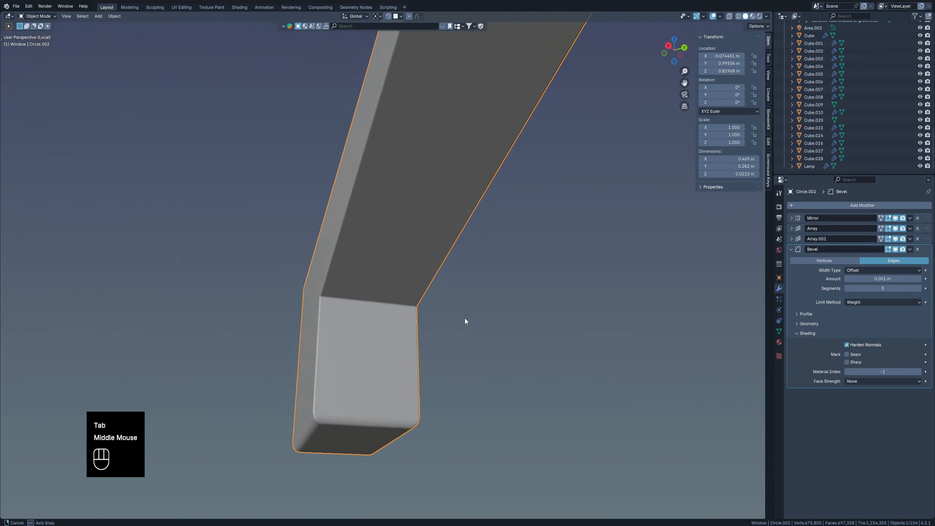
{"action": "scroll", "coordinate": [356, 300], "scroll_direction": "up", "scroll_amount": 2}
{"action": "middle_click_drag", "start_coordinate": [331, 297], "coordinate": [323, 316]}
- Select the arm's underside edges and the foot's inner vertical edges
{"action": "key", "text": "Tab"}
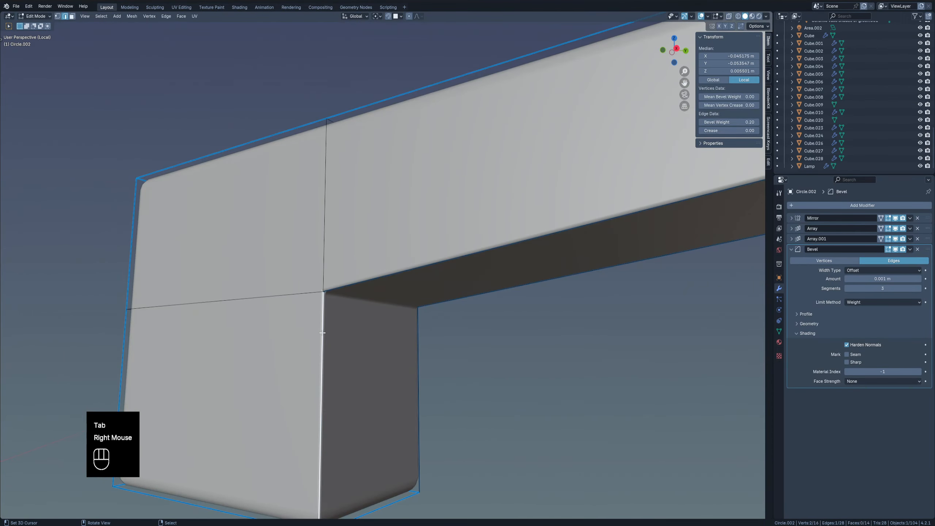
{"action": "key", "text": "Tab"}
{"action": "scroll", "coordinate": [340, 361], "scroll_direction": "down", "scroll_amount": 3}
{"action": "key", "text": "Tab"}
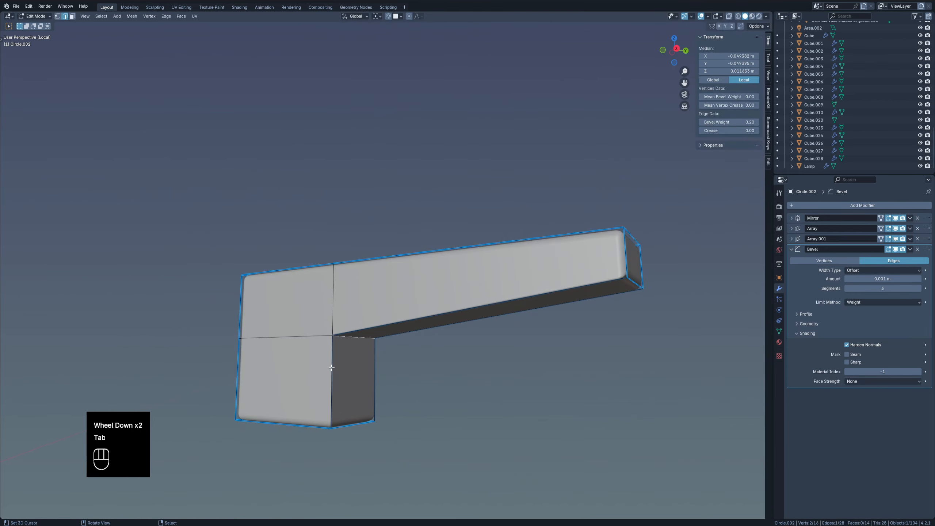
{"action": "right_click", "coordinate": [340, 362]}
{"action": "right_click", "coordinate": [403, 339], "text": "shift"}
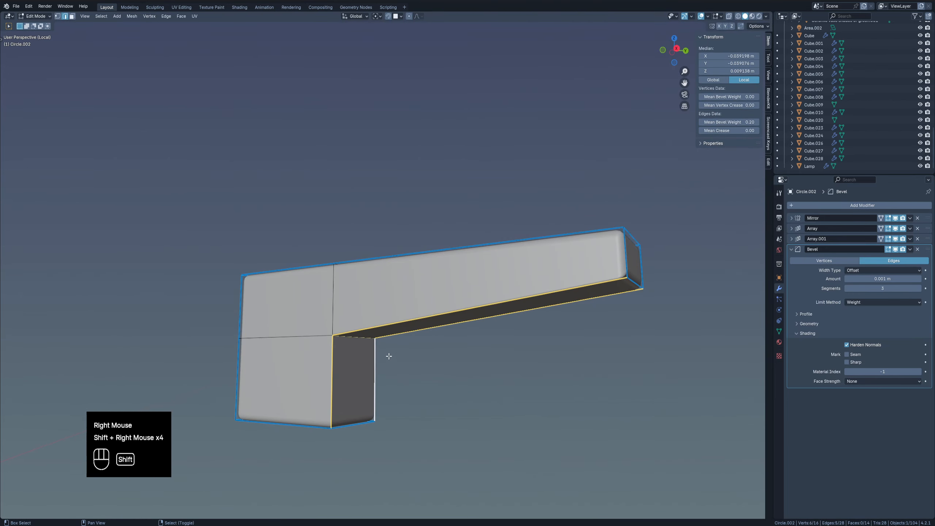
- Adjust the mean bevel weight of the selected underside and inner foot edges to about 0.28 and check the shading
{"action": "middle_click_drag", "start_coordinate": [389, 356], "coordinate": [505, 296]}
{"action": "middle_click_drag", "start_coordinate": [369, 400], "coordinate": [430, 377], "text": "shift"}
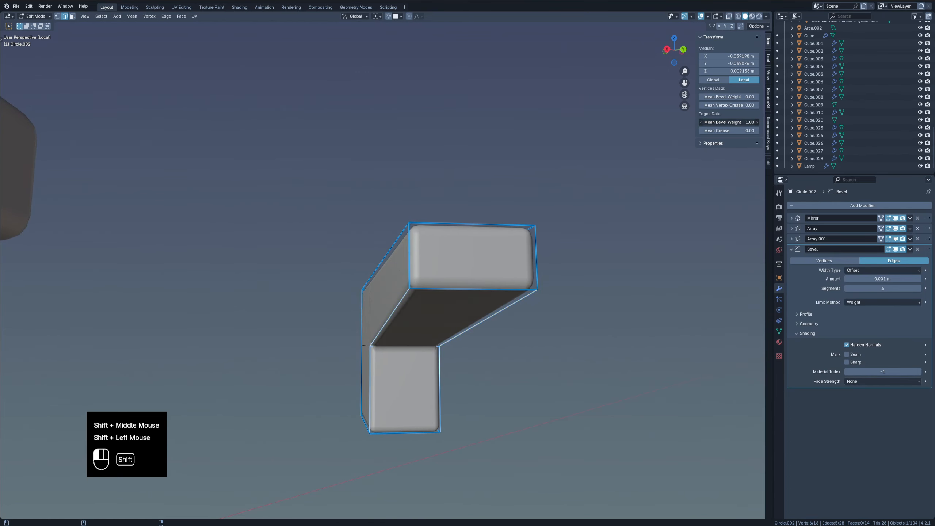
{"action": "left_click_drag", "start_coordinate": [728, 122], "coordinate": [705, 122], "text": "shift"}
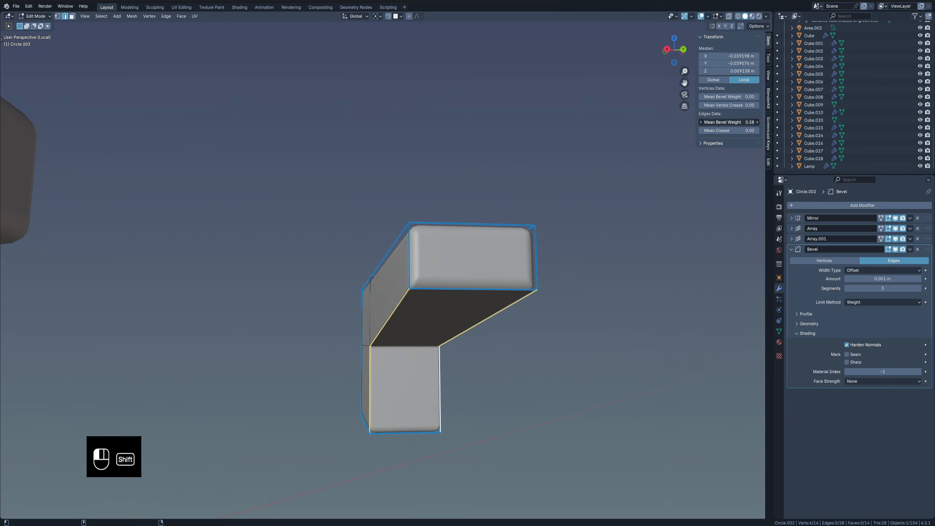
{"action": "key", "text": "Tab"}
{"action": "middle_click_drag", "start_coordinate": [342, 306], "coordinate": [303, 315]}
{"action": "scroll", "coordinate": [359, 354], "scroll_direction": "up", "scroll_amount": 2}
{"action": "scroll", "coordinate": [357, 309], "scroll_direction": "down", "scroll_amount": 1}
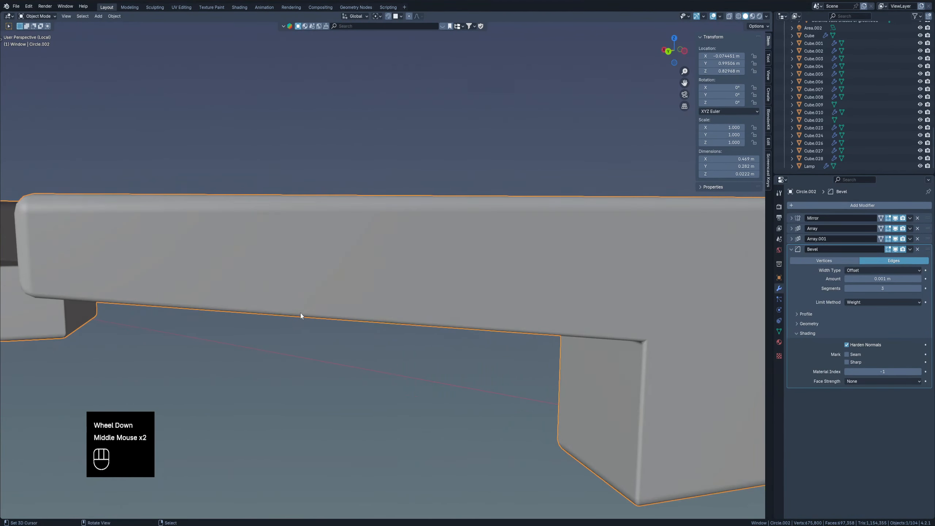
{"action": "scroll", "coordinate": [551, 315], "scroll_direction": "down", "scroll_amount": 3}
{"action": "middle_click_drag", "start_coordinate": [551, 316], "coordinate": [428, 349], "text": "shift"}
{"action": "scroll", "coordinate": [428, 349], "scroll_direction": "up", "scroll_amount": 2}
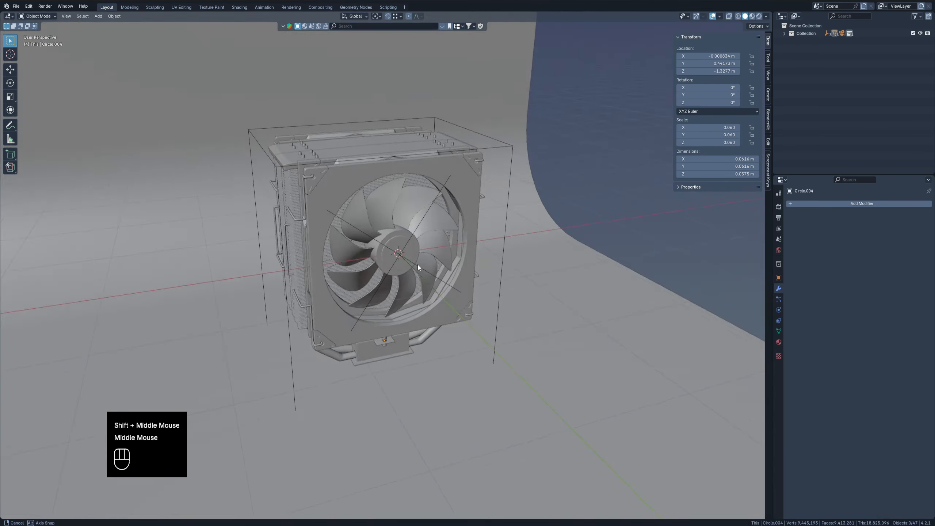
- Select the fan blades in the CPU cooler scene and examine the single source blade's mesh in edit mode
{"action": "middle_click_drag", "start_coordinate": [418, 265], "coordinate": [437, 231]}
{"action": "right_click", "coordinate": [414, 214]}
{"action": "scroll", "coordinate": [415, 214], "scroll_direction": "up", "scroll_amount": 2}
{"action": "right_click", "coordinate": [412, 199]}
{"action": "key", "text": "Tab"}
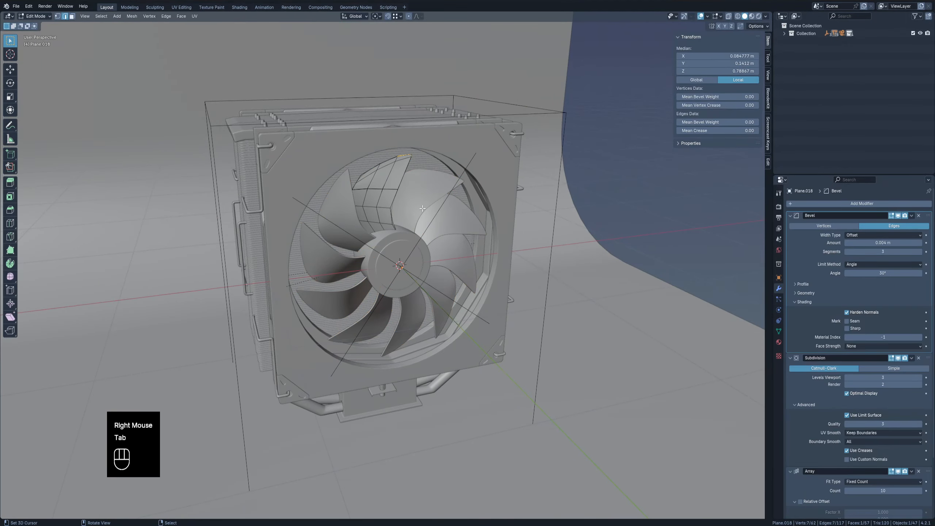
{"action": "key", "text": "Tab"}
- Try rotating the Empty at the fan's centre around the global Y axis
{"action": "right_click", "coordinate": [416, 253]}
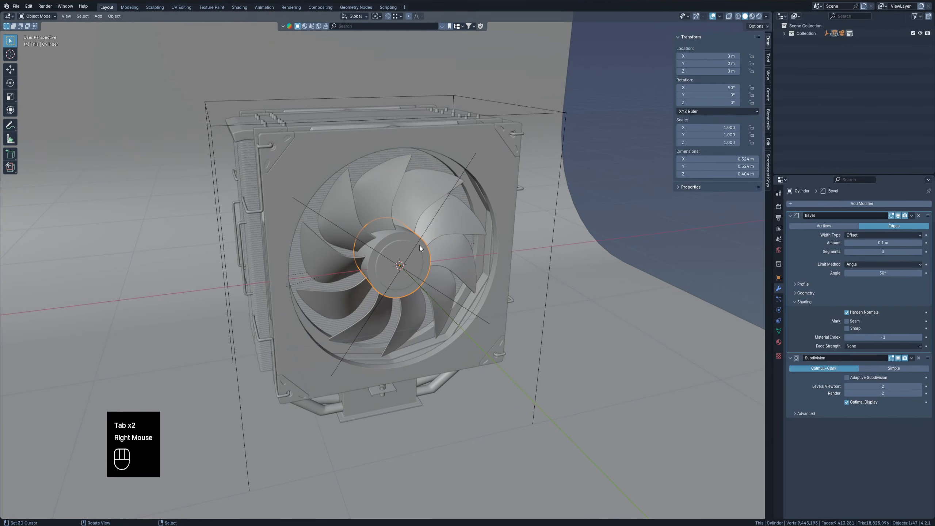
{"action": "right_click", "coordinate": [419, 246]}
{"action": "right_click", "coordinate": [422, 245]}
{"action": "key", "text": "r"}
{"action": "key", "text": "y"}
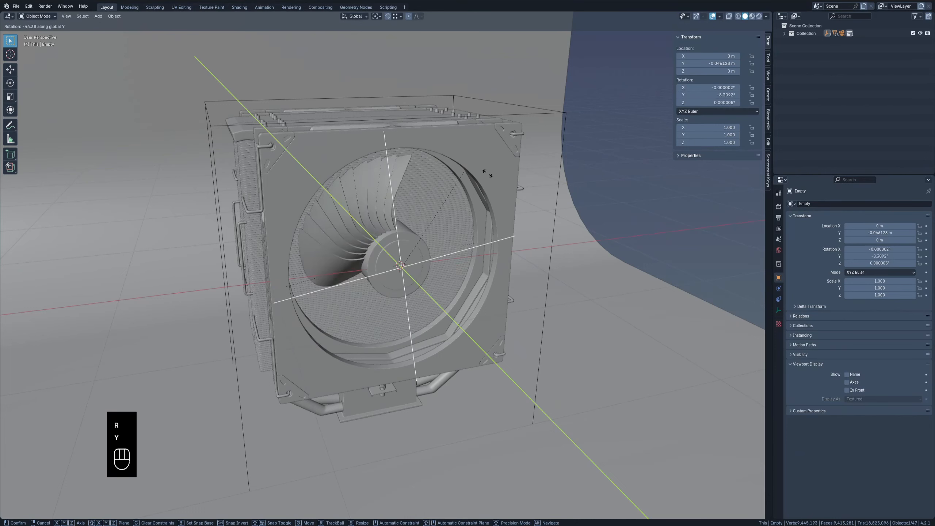
{"action": "right_click", "coordinate": [401, 202]}
- Select the Empty at the fan's centre and clear its rotation
{"action": "right_click", "coordinate": [436, 210]}
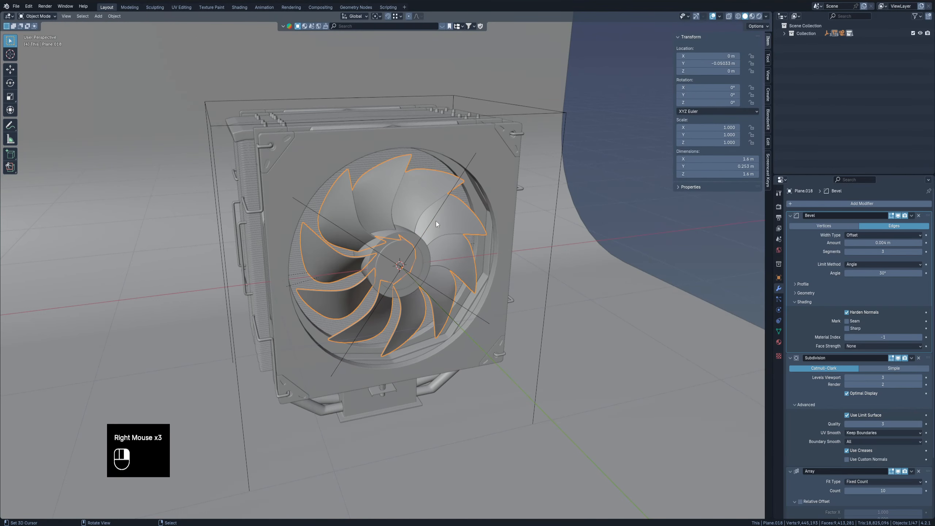
{"action": "right_click", "coordinate": [434, 220]}
{"action": "right_click", "coordinate": [433, 214]}
{"action": "key", "text": "alt+r"}
- Collapse the fan blade's Bevel and Subdivision modifiers and clear the Array modifier's offset object
{"action": "right_click", "coordinate": [385, 202]}
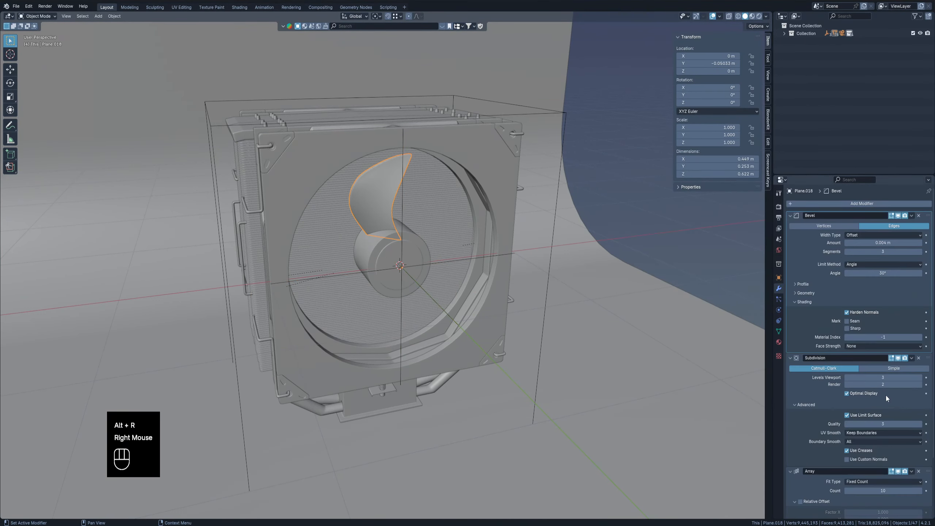
{"action": "key", "text": "KP_Subtract"}
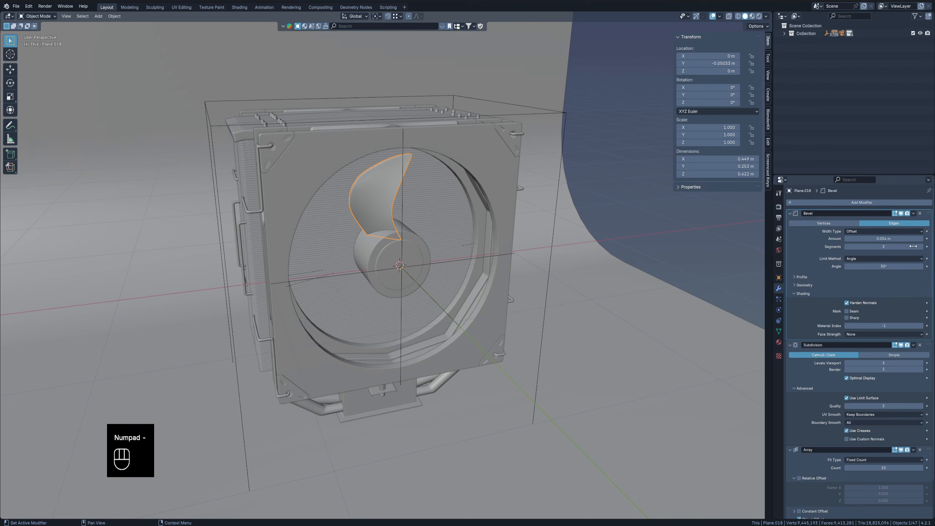
{"action": "left_click", "coordinate": [790, 213]}
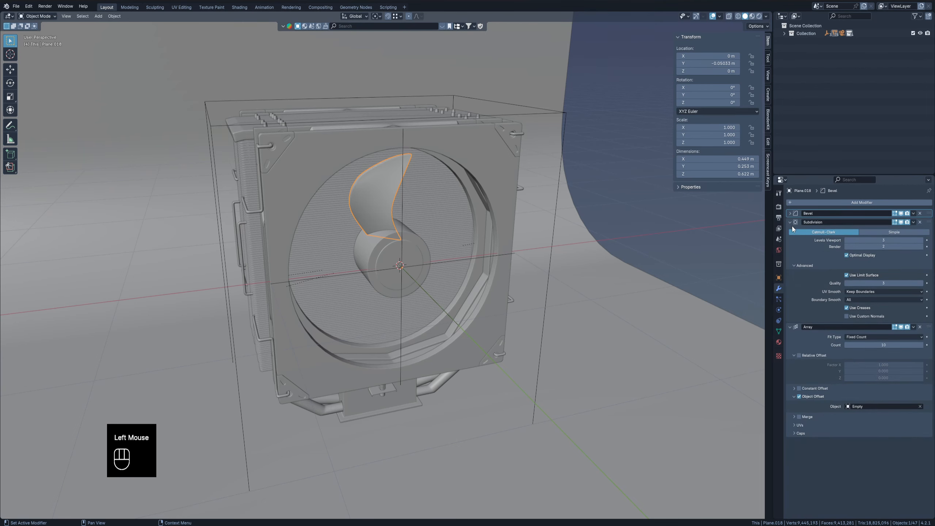
{"action": "left_click", "coordinate": [790, 222]}
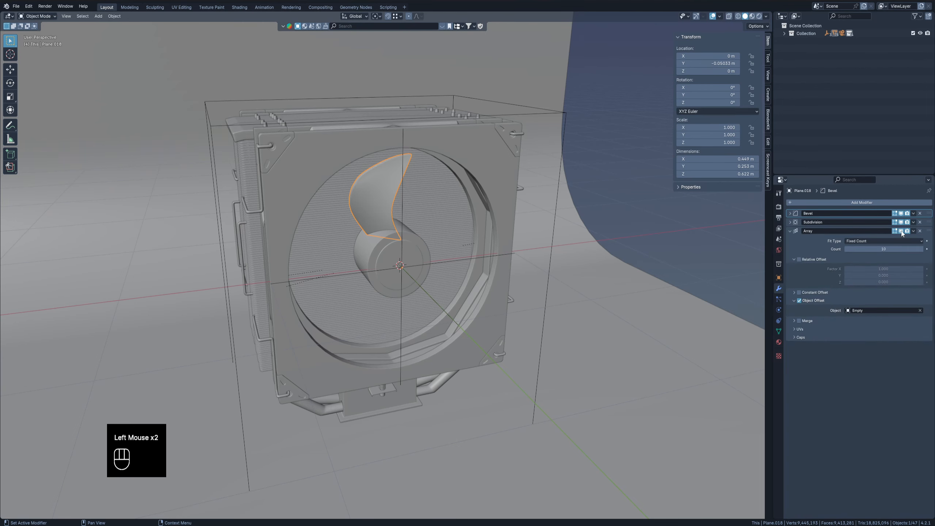
{"action": "left_click", "coordinate": [920, 310]}
{"action": "scroll", "coordinate": [364, 222], "scroll_direction": "up", "scroll_amount": 2}
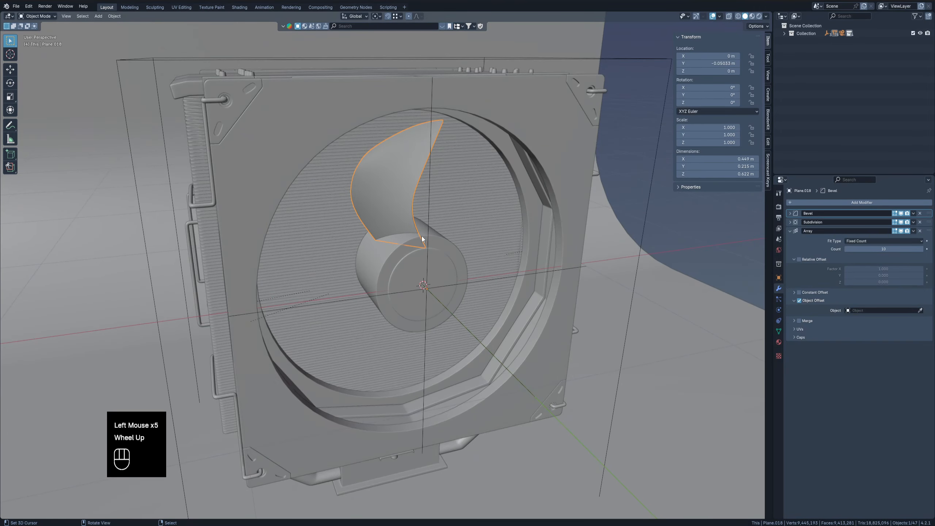
- Select the Empty at the hub and examine its placement relative to the blade
{"action": "middle_click_drag", "start_coordinate": [423, 215], "coordinate": [430, 220]}
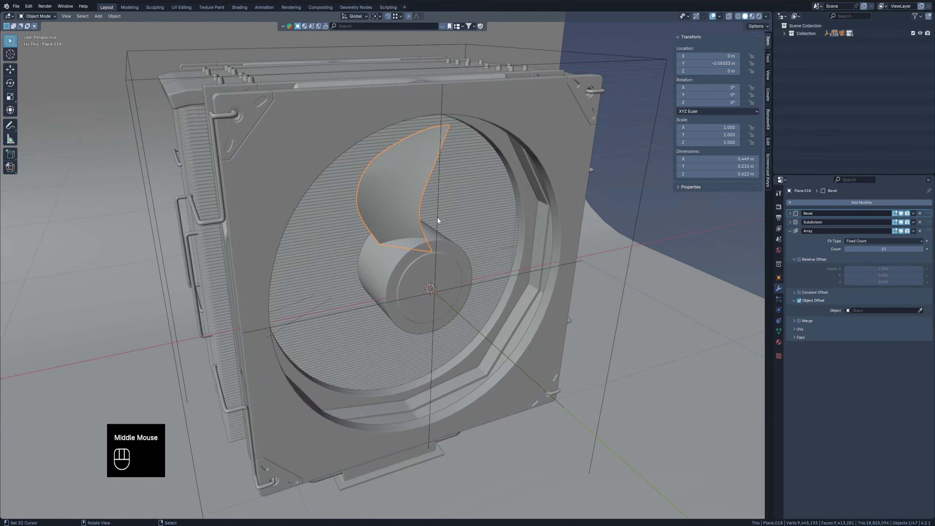
{"action": "right_click", "coordinate": [459, 257]}
{"action": "middle_click_drag", "start_coordinate": [447, 270], "coordinate": [369, 273]}
{"action": "right_click", "coordinate": [470, 313]}
{"action": "right_click", "coordinate": [472, 311]}
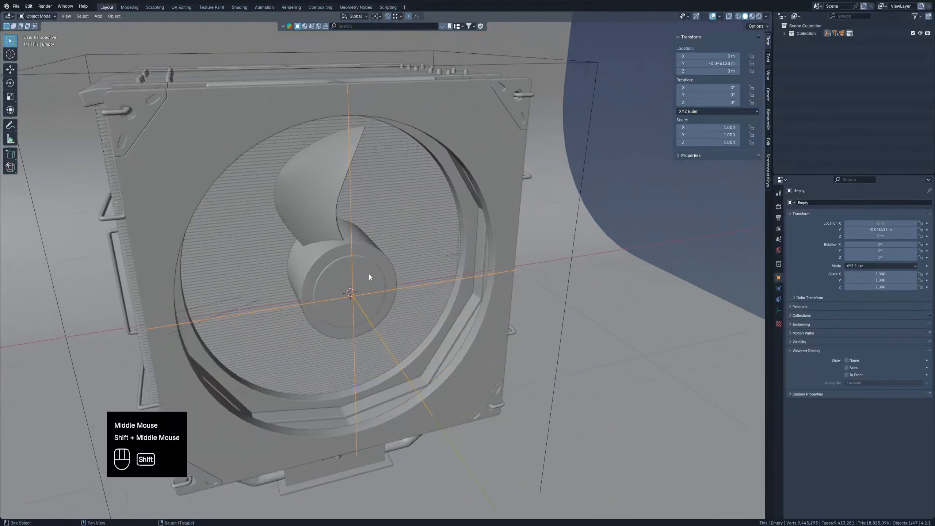
- Keep only Object Offset enabled in the blade's Array modifier and pick the Empty as its offset object
{"action": "right_click", "coordinate": [301, 211]}
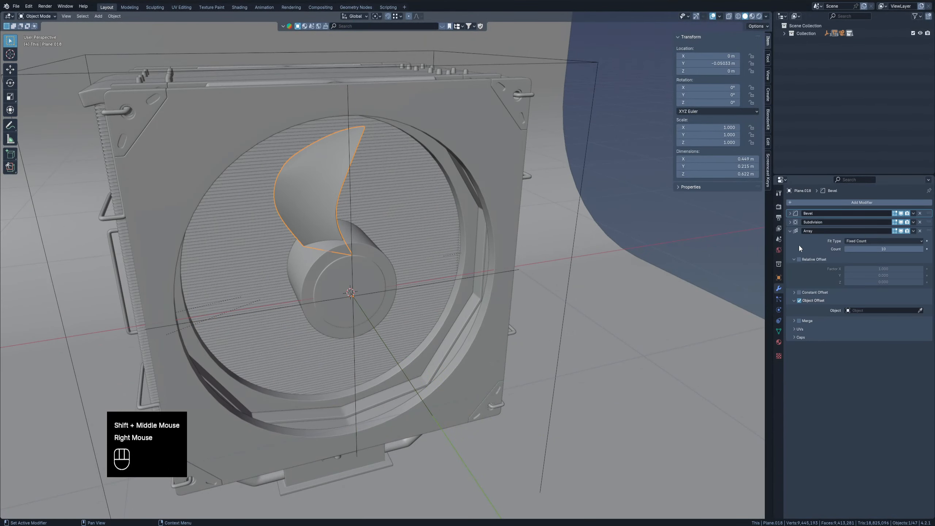
{"action": "left_click", "coordinate": [799, 260]}
{"action": "left_click", "coordinate": [799, 259]}
{"action": "left_click", "coordinate": [798, 300]}
{"action": "left_click", "coordinate": [799, 301]}
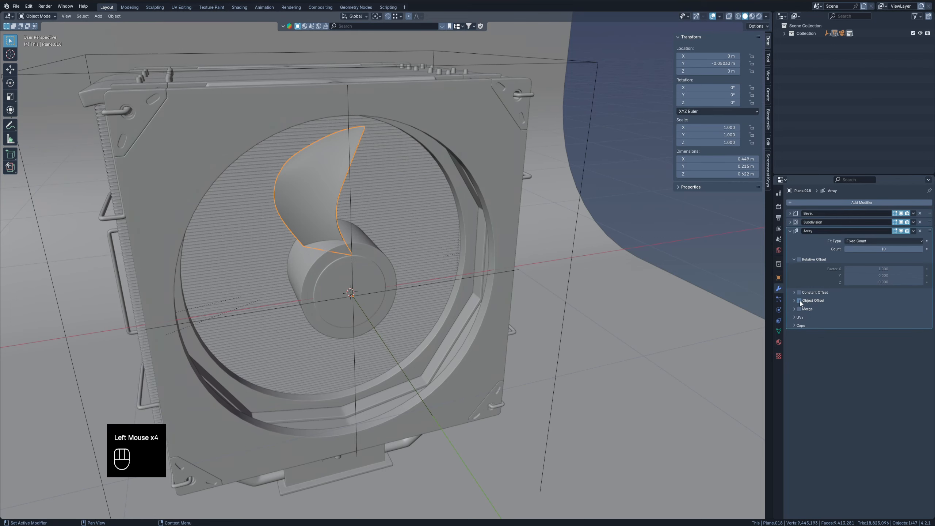
{"action": "left_click", "coordinate": [799, 300]}
{"action": "left_click", "coordinate": [794, 301]}
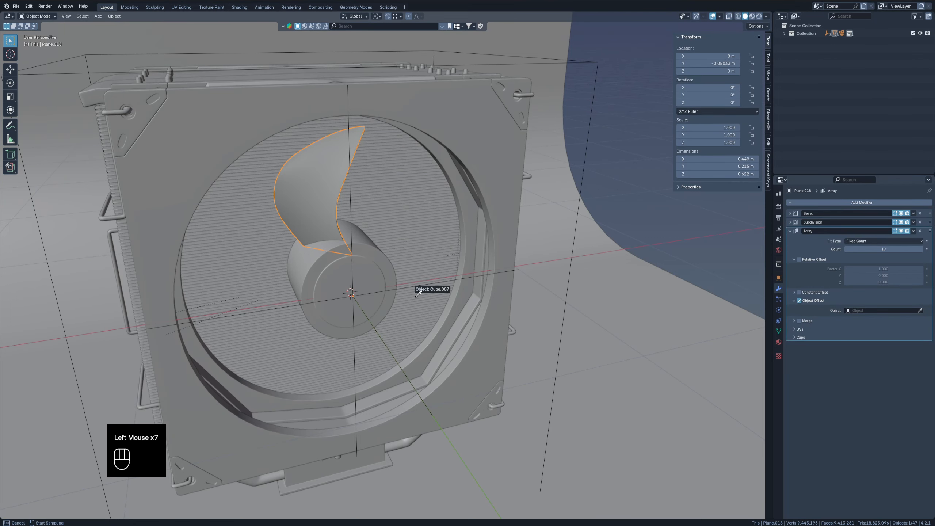
{"action": "left_click", "coordinate": [428, 282]}
- Rotate the Empty by about 35.4° around the global Y axis to fan out the blades
{"action": "right_click", "coordinate": [451, 281]}
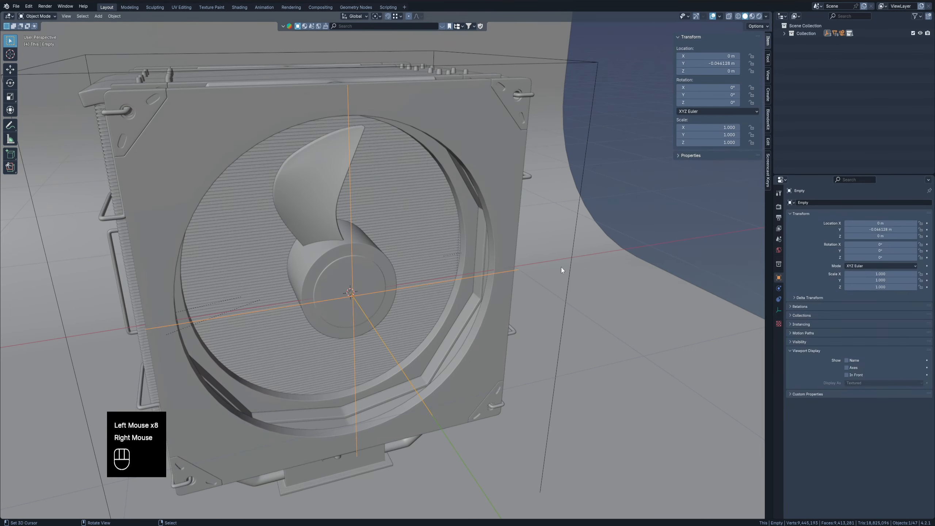
{"action": "key", "text": "r"}
{"action": "key", "text": "y"}
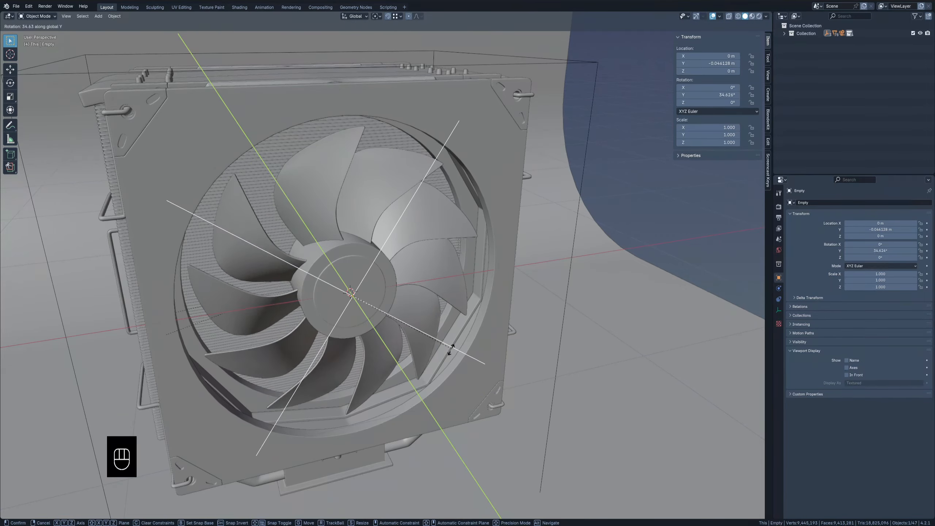
{"action": "left_click", "coordinate": [456, 350]}
- Fine-tune the Empty's Y rotation to 36.12° in front view so the blades are spaced evenly
{"action": "key", "text": "KP_1"}
{"action": "key", "text": "r"}
{"action": "key", "text": "y"}
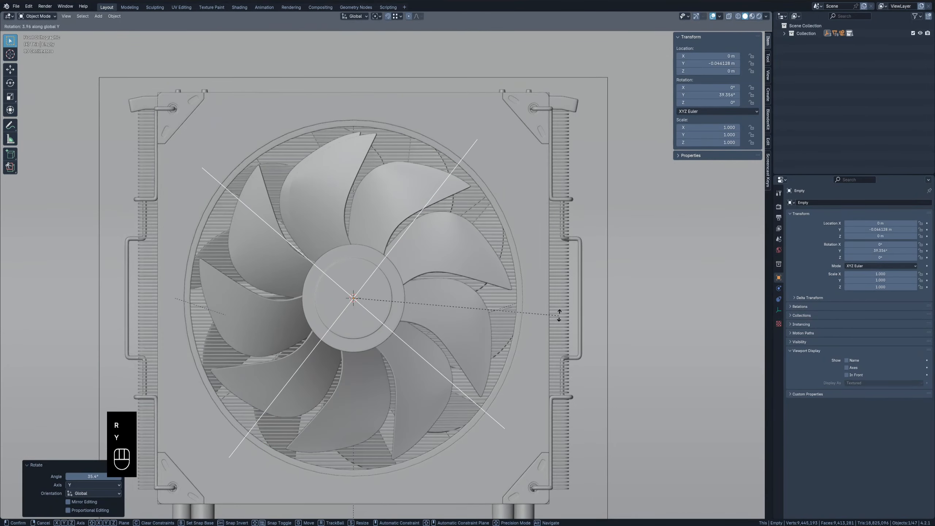
{"action": "left_click", "coordinate": [572, 303]}
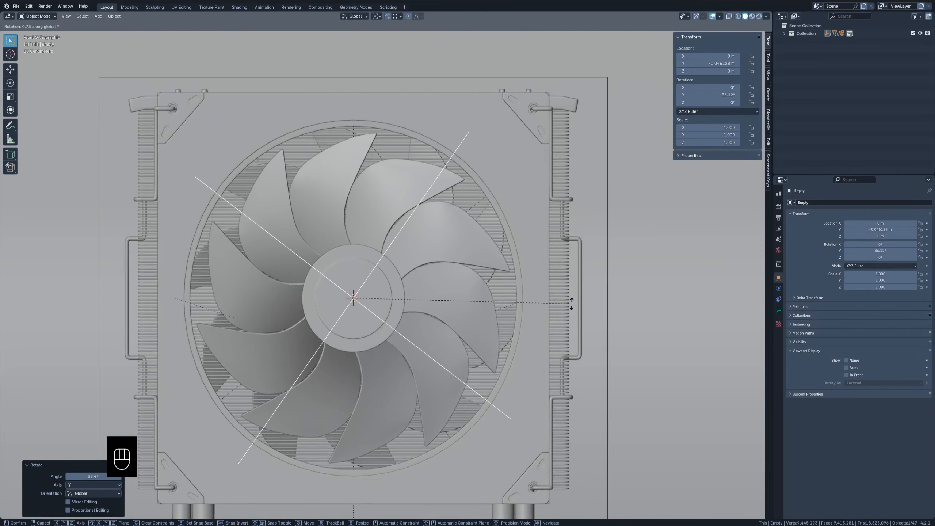
- Select the fan blades and reduce the Array modifier's count to 4
{"action": "middle_click_drag", "start_coordinate": [365, 278], "coordinate": [313, 235]}
{"action": "left_click", "coordinate": [313, 236]}
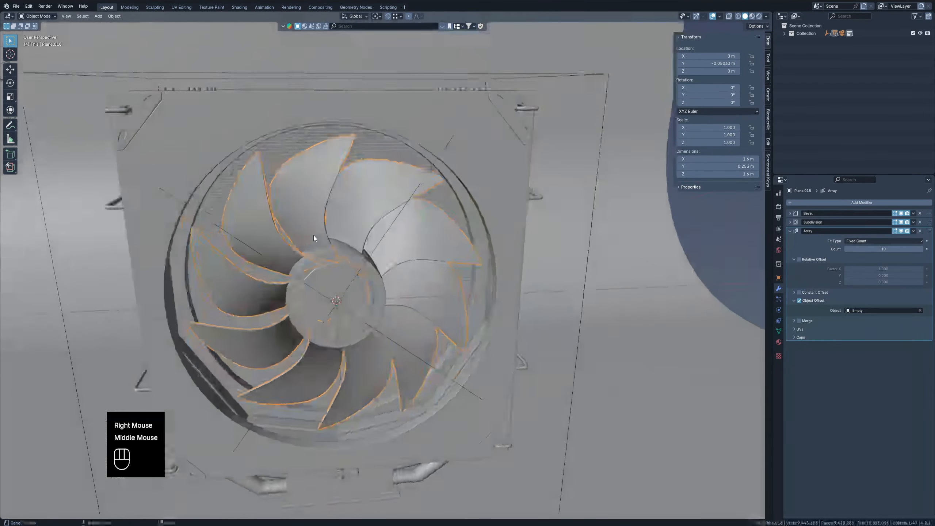
{"action": "left_click", "coordinate": [846, 249]}
{"action": "left_click", "coordinate": [846, 249]}
{"action": "left_click", "coordinate": [846, 249]}
{"action": "left_click", "coordinate": [846, 249]}
{"action": "left_click", "coordinate": [847, 249]}
{"action": "left_click", "coordinate": [846, 250]}
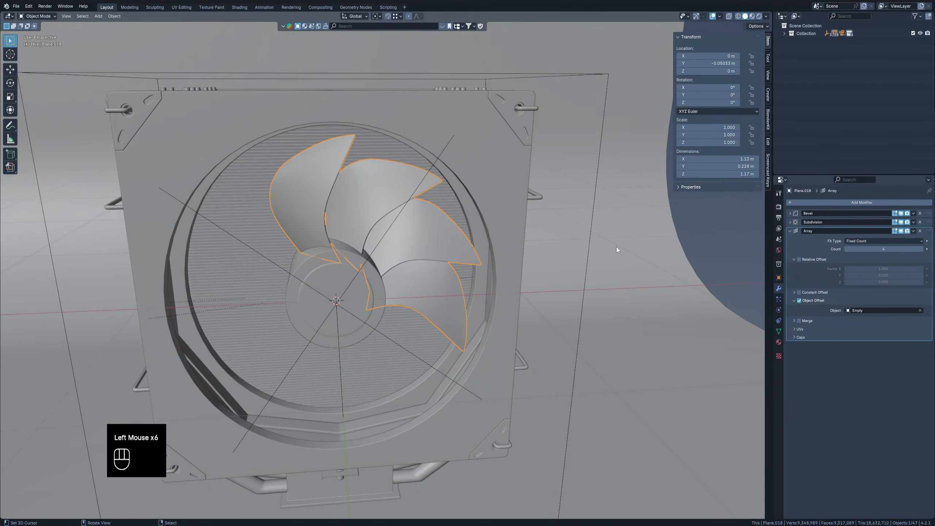
- Raise the Array modifier's count above 10 to add more blades around the hub
{"action": "left_click", "coordinate": [927, 249]}
{"action": "left_click", "coordinate": [927, 249]}
{"action": "left_click", "coordinate": [928, 249]}
{"action": "left_click", "coordinate": [927, 250]}
{"action": "left_click", "coordinate": [927, 249]}
{"action": "left_click", "coordinate": [927, 249]}
{"action": "left_click", "coordinate": [927, 249]}
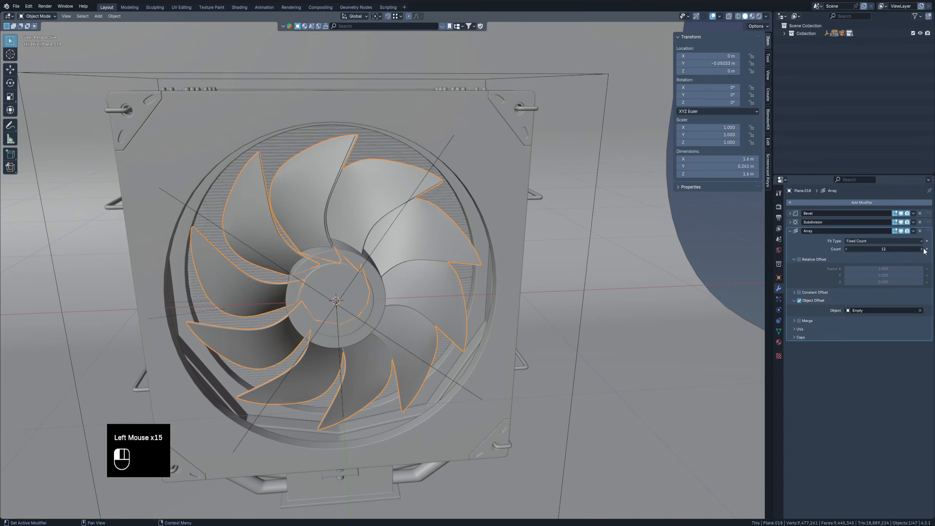
{"action": "left_click", "coordinate": [927, 249]}
- Rotate the Empty around the global Y axis to about 25.7° to pack the fan blades closer together
{"action": "right_click", "coordinate": [441, 373]}
{"action": "key", "text": "r"}
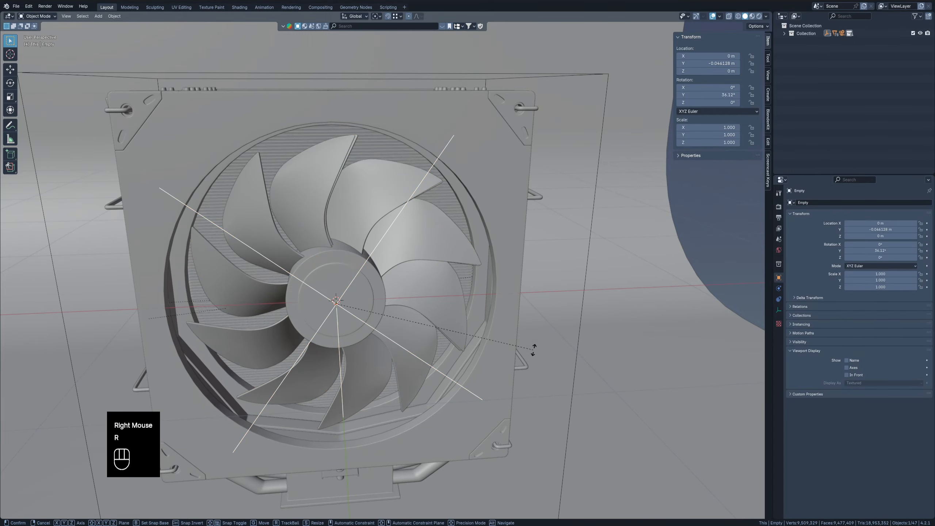
{"action": "key", "text": "y"}
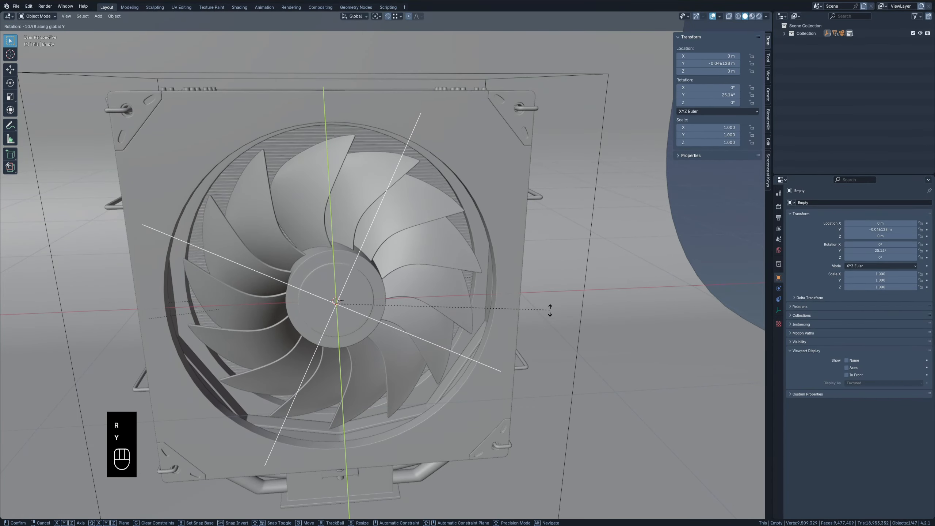
{"action": "left_click", "coordinate": [550, 312]}
{"action": "middle_click_drag", "start_coordinate": [550, 313], "coordinate": [563, 298]}
{"action": "scroll", "coordinate": [563, 298], "scroll_direction": "down", "scroll_amount": 3}
- Delete the Empty that drives the fan array and remove the Array modifier from the blade
{"action": "right_click", "coordinate": [628, 274]}
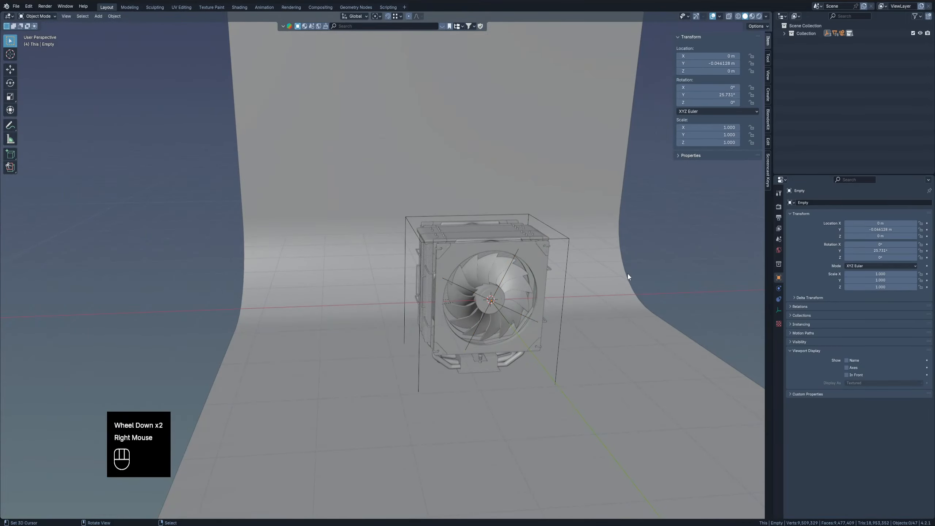
{"action": "middle_click_drag", "start_coordinate": [628, 274], "coordinate": [545, 282], "text": "shift"}
{"action": "middle_click_drag", "start_coordinate": [545, 281], "coordinate": [427, 298]}
{"action": "scroll", "coordinate": [453, 308], "scroll_direction": "up", "scroll_amount": 2}
{"action": "right_click", "coordinate": [452, 312]}
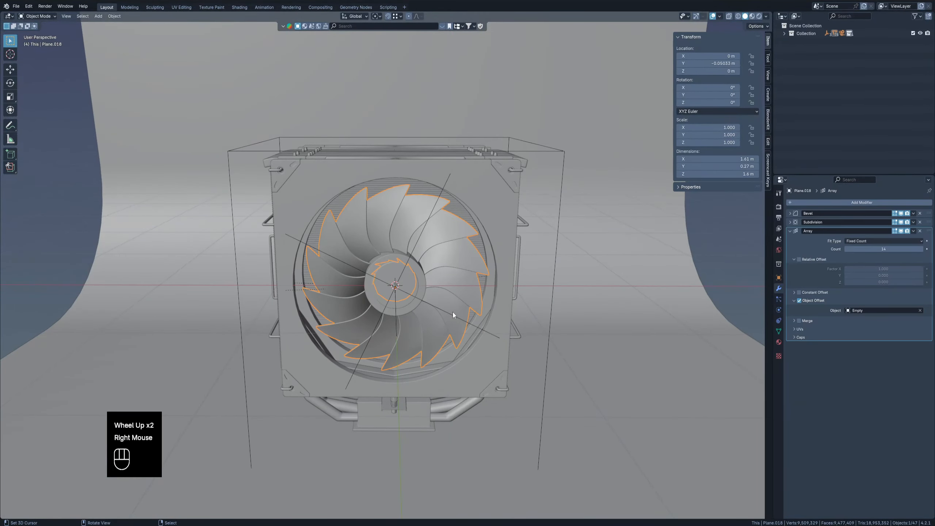
{"action": "right_click", "coordinate": [454, 315]}
{"action": "key", "text": "x"}
{"action": "right_click", "coordinate": [375, 221]}
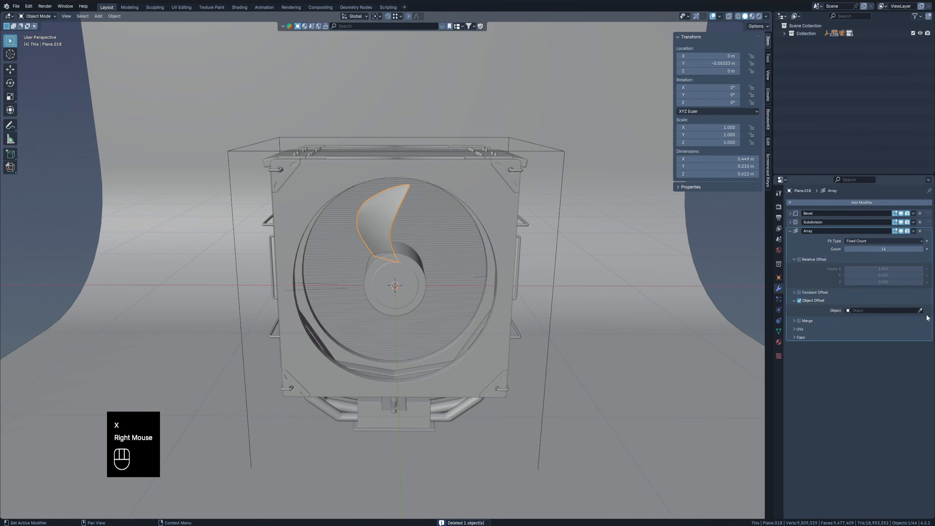
{"action": "left_click", "coordinate": [920, 231]}
- Select the hub cylinder and snap the 3D cursor to its centre
{"action": "middle_click_drag", "start_coordinate": [418, 277], "coordinate": [413, 291], "text": "shift"}
{"action": "middle_click_drag", "start_coordinate": [413, 291], "coordinate": [432, 254]}
{"action": "right_click", "coordinate": [378, 301]}
{"action": "scroll", "coordinate": [379, 315], "scroll_direction": "up", "scroll_amount": 3}
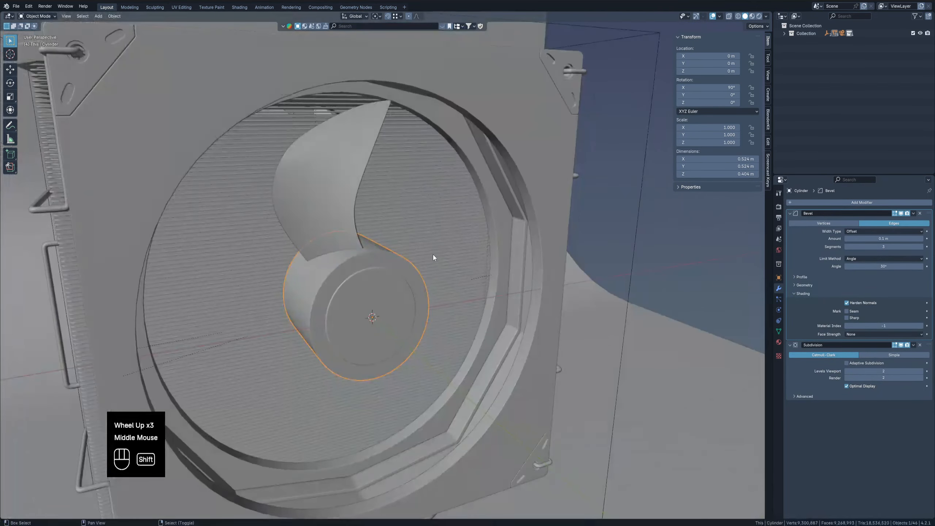
{"action": "key", "text": "shift+s"}
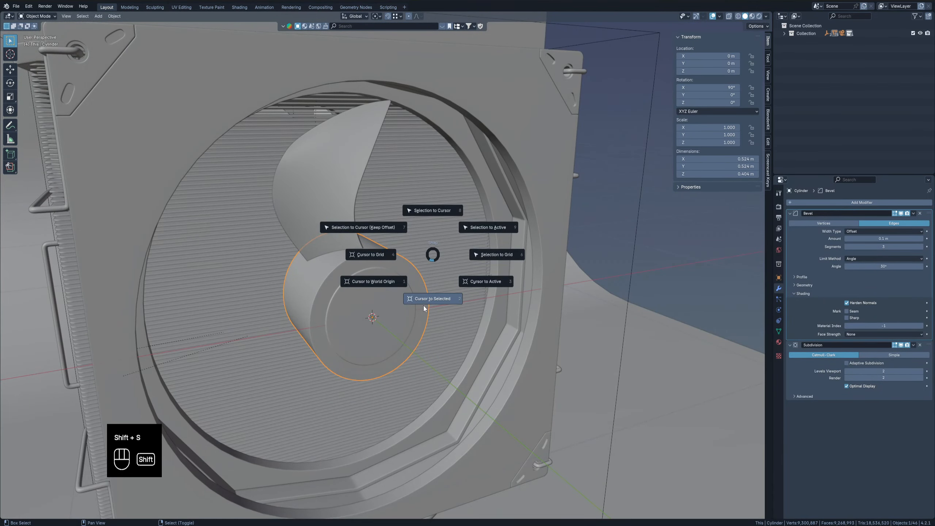
{"action": "left_click", "coordinate": [422, 322]}
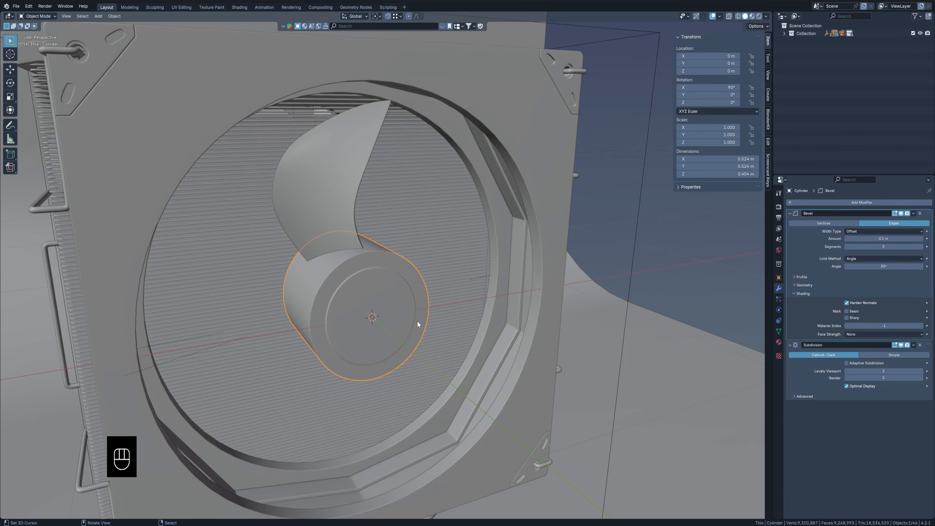
- In front view, Spin the blade's entire mesh around the 3D cursor with 12 steps over 360° and Use Duplicates enabled
{"action": "key", "text": "KP_1"}
{"action": "middle_click_drag", "start_coordinate": [360, 270], "coordinate": [394, 288], "text": "shift"}
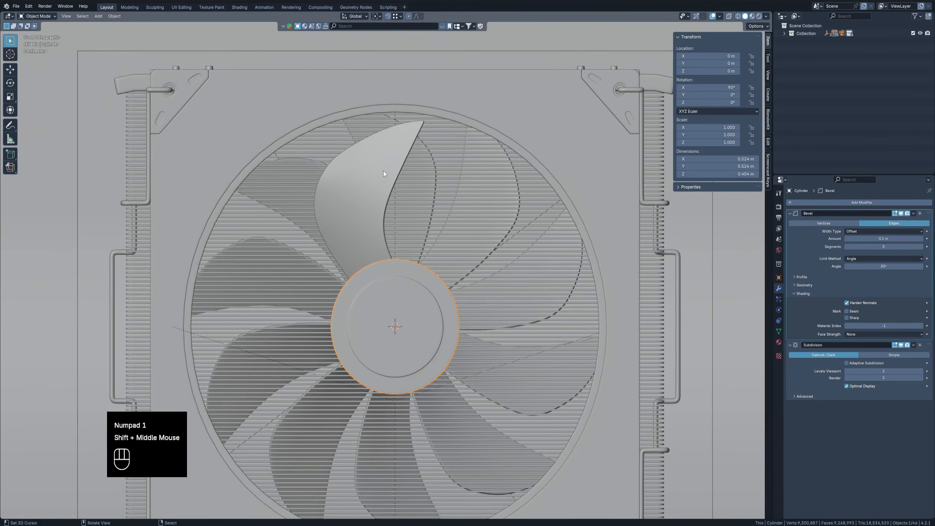
{"action": "right_click", "coordinate": [383, 173]}
{"action": "key", "text": "Tab"}
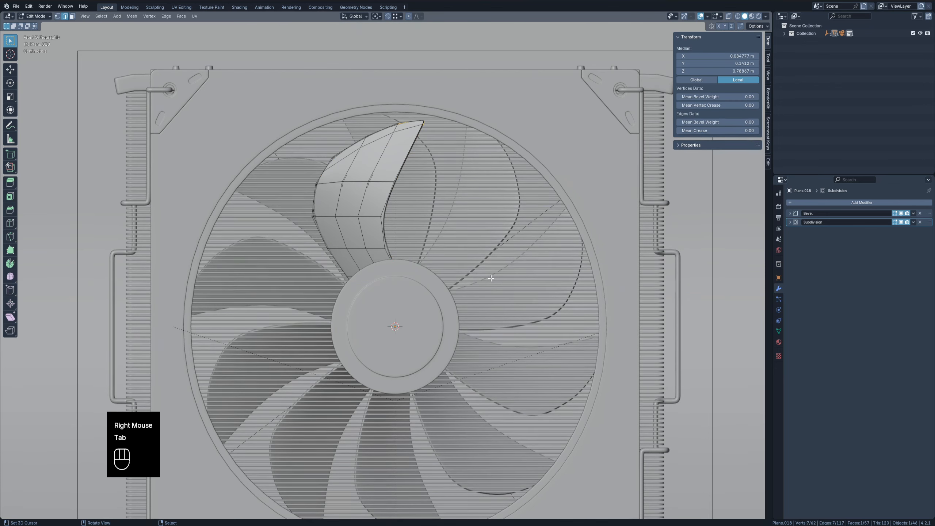
{"action": "key", "text": "a"}
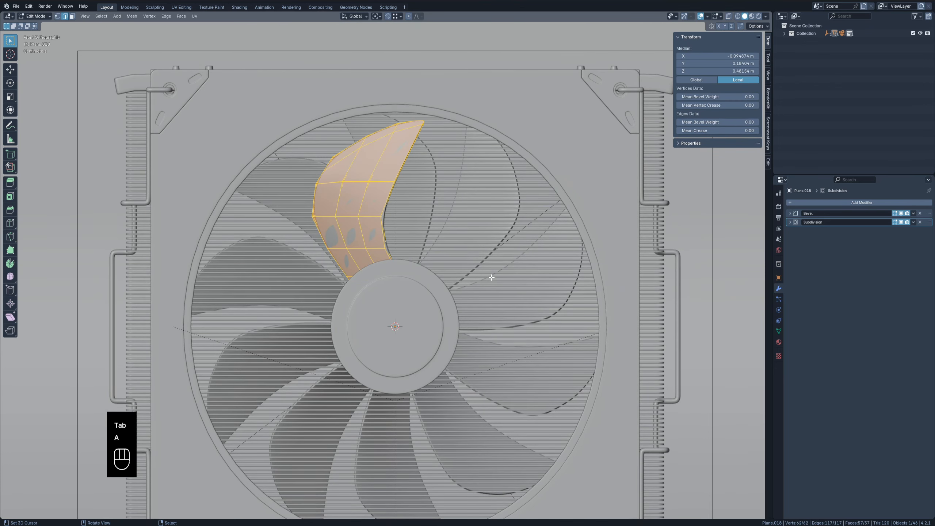
{"action": "key", "text": "alt+e"}
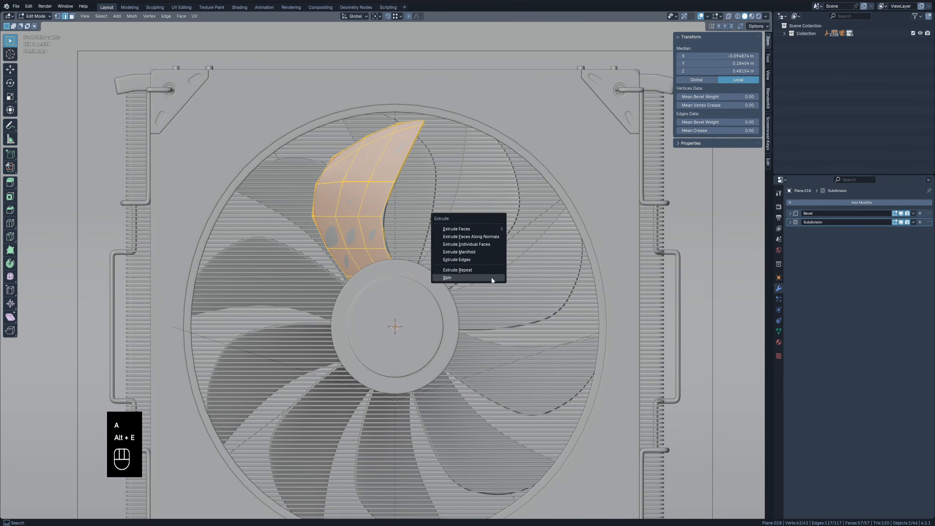
{"action": "key", "text": "alt+e"}
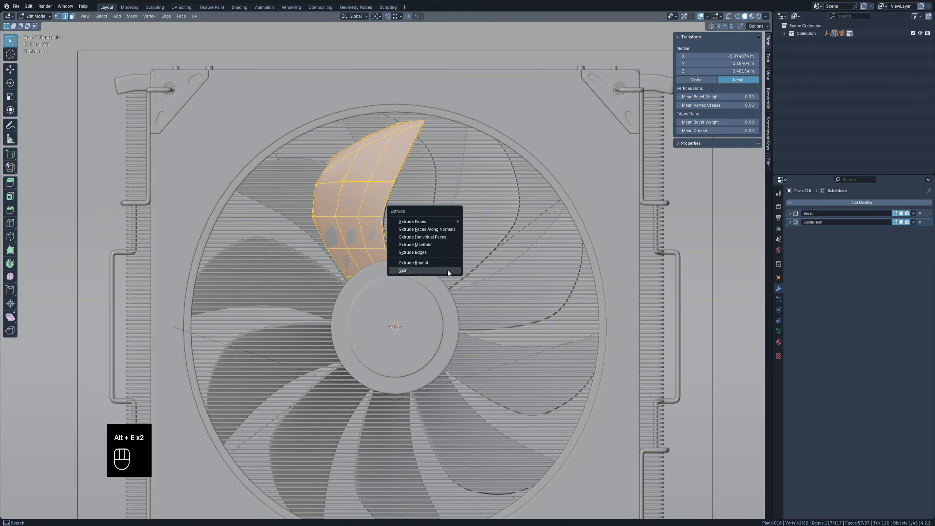
{"action": "left_click", "coordinate": [414, 271]}
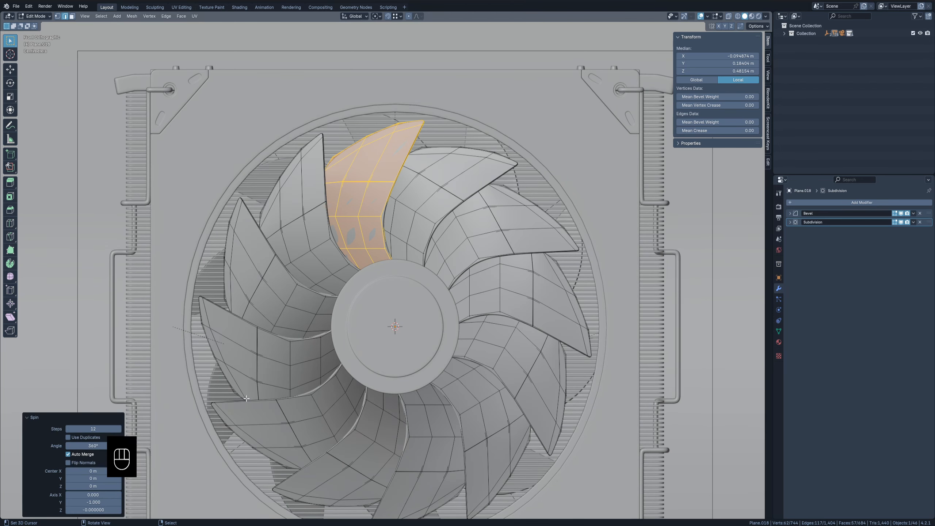
{"action": "left_click", "coordinate": [68, 438]}
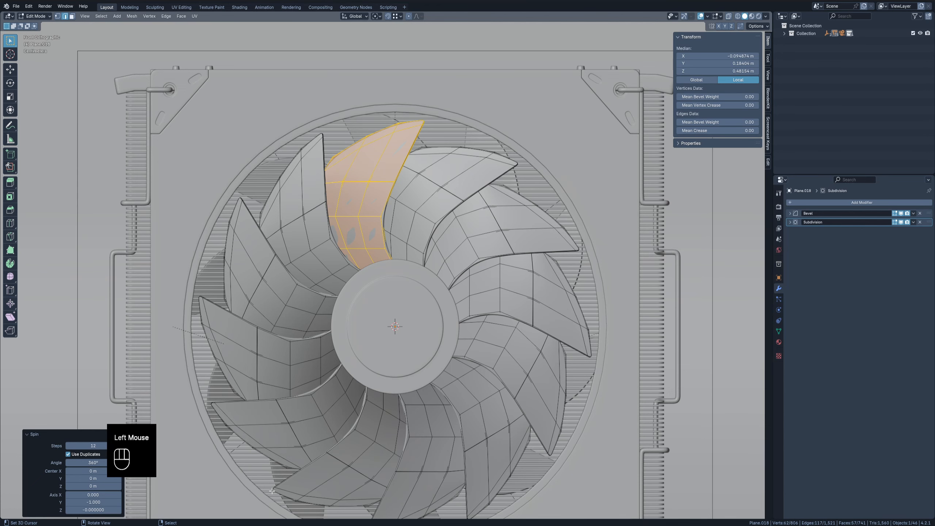
- Try a Spin angle of 200°, set it back to 360°, and return to Object Mode
{"action": "left_click_drag", "start_coordinate": [84, 463], "coordinate": [94, 463], "text": "shift"}
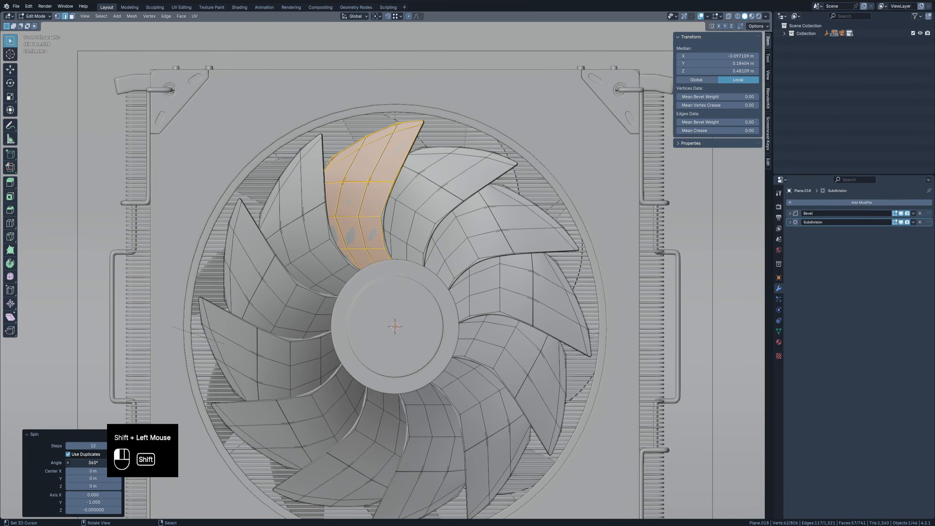
{"action": "left_click", "coordinate": [89, 464]}
{"action": "type", "text": "200"}
{"action": "key", "text": "Return"}
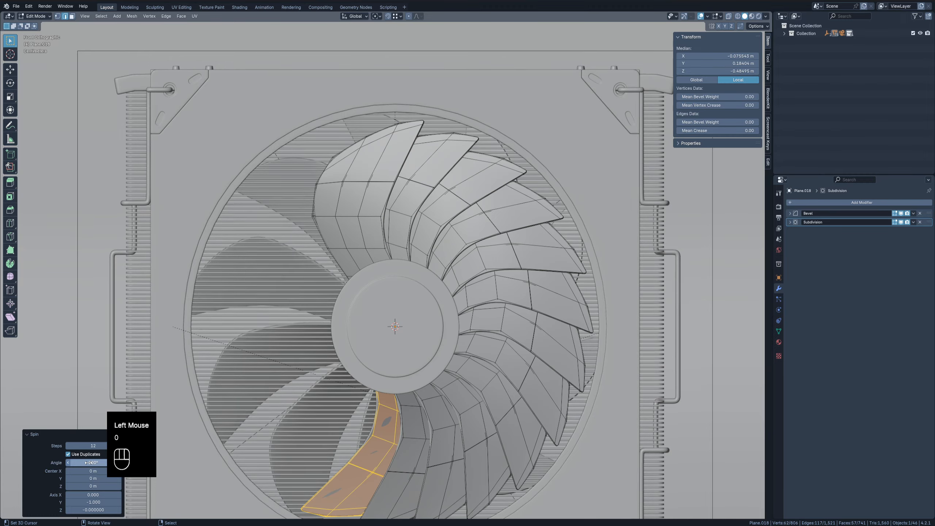
{"action": "left_click", "coordinate": [89, 463]}
{"action": "type", "text": "369"}
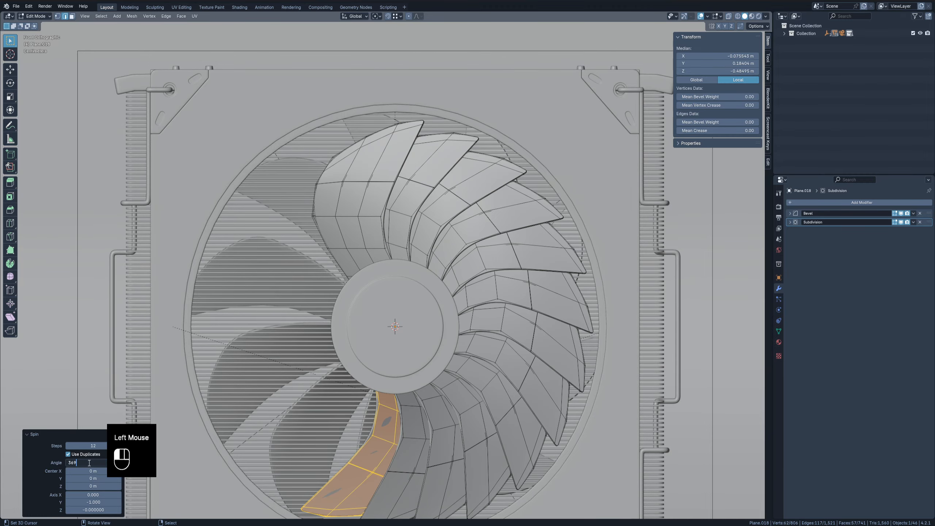
{"action": "key", "text": "Return"}
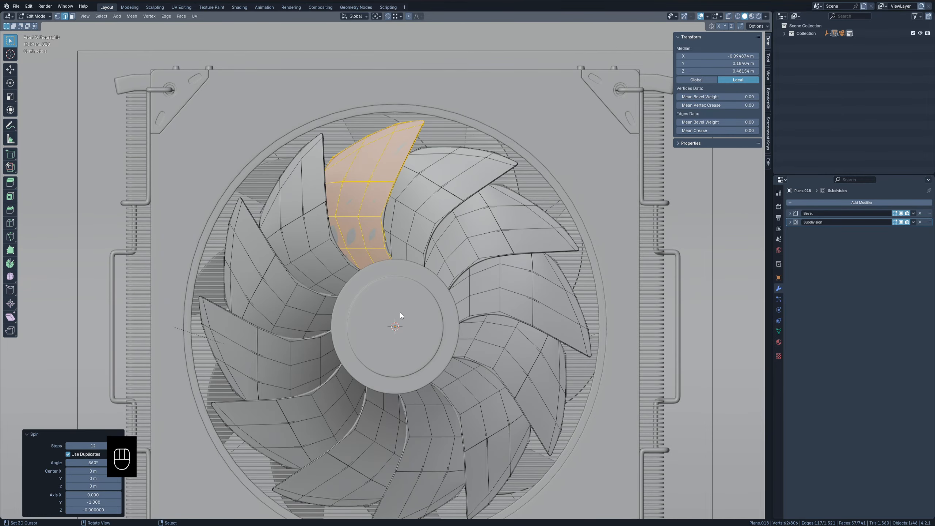
{"action": "middle_click_drag", "start_coordinate": [400, 313], "coordinate": [417, 338]}
{"action": "key", "text": "Tab"}
{"action": "scroll", "coordinate": [397, 326], "scroll_direction": "down", "scroll_amount": 2}
{"action": "right_click", "coordinate": [622, 300]}
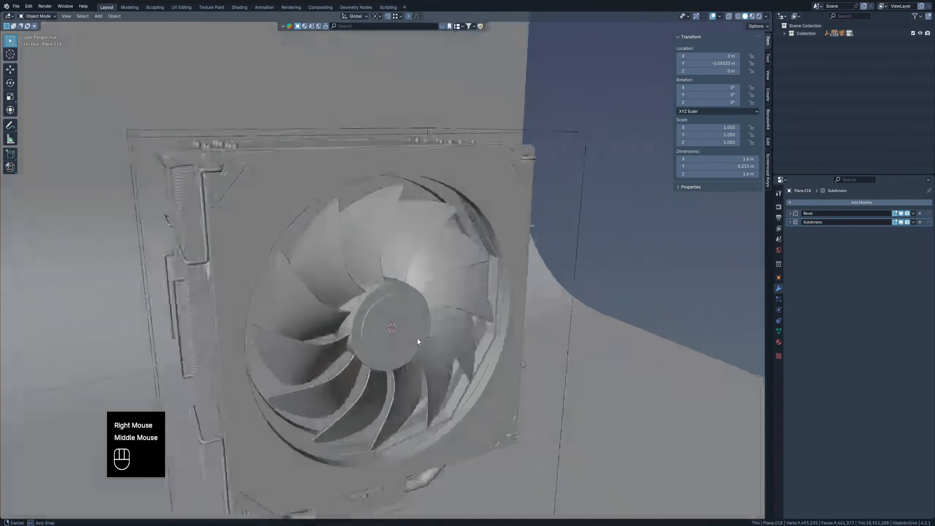
- Select all linked faces of one of the two overlapping blades above the hub and delete its vertices
{"action": "right_click", "coordinate": [417, 339]}
{"action": "key", "text": "Tab"}
{"action": "scroll", "coordinate": [405, 313], "scroll_direction": "up", "scroll_amount": 2}
{"action": "key", "text": "3"}
{"action": "right_click", "coordinate": [375, 238]}
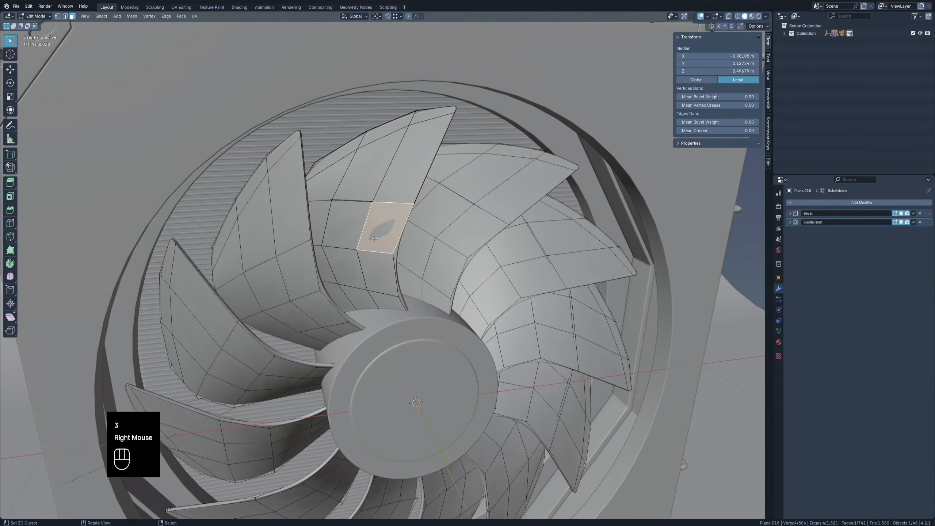
{"action": "key", "text": "l"}
{"action": "key", "text": "g"}
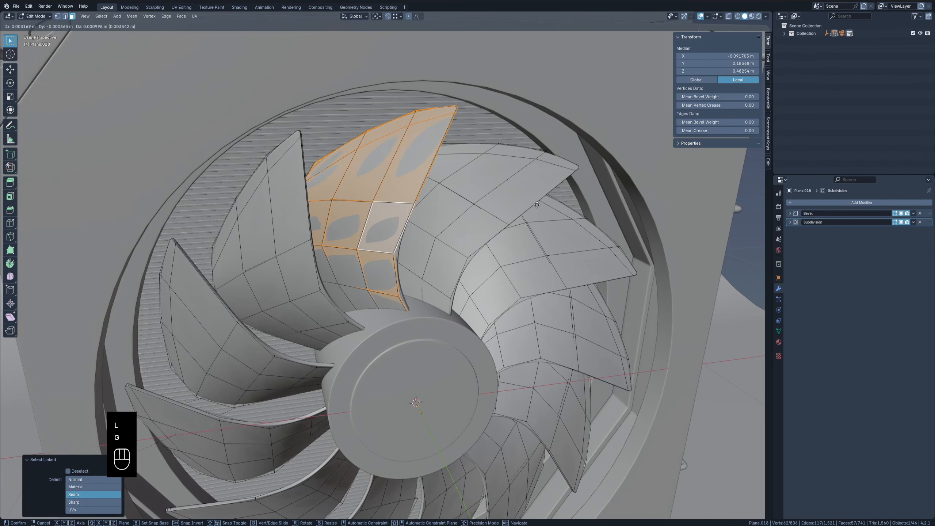
{"action": "right_click", "coordinate": [536, 205]}
{"action": "key", "text": "x"}
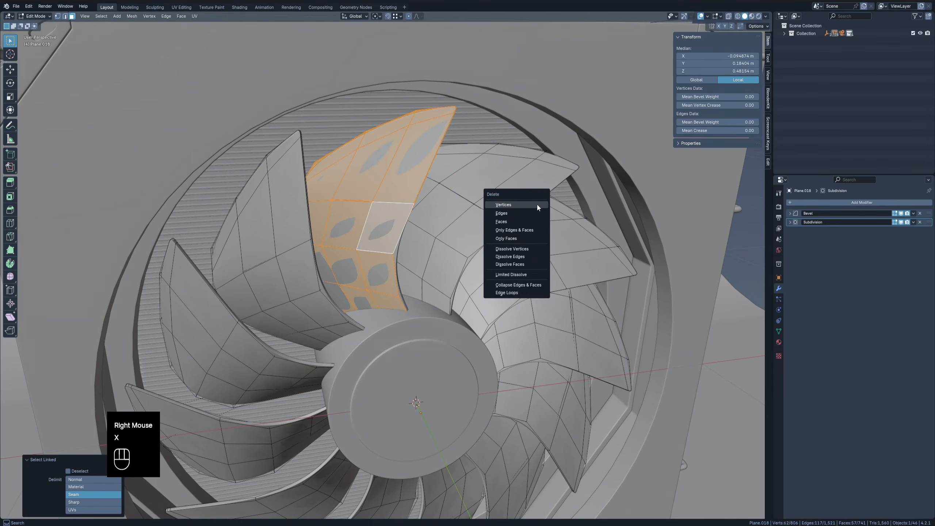
{"action": "left_click", "coordinate": [536, 204]}
- Test-move the linked faces of the blade above the hub to check for overlapping duplicates, and inspect the whole fan
{"action": "key", "text": "Tab"}
{"action": "scroll", "coordinate": [459, 267], "scroll_direction": "down", "scroll_amount": 2}
{"action": "middle_click_drag", "start_coordinate": [459, 266], "coordinate": [407, 233]}
{"action": "key", "text": "Tab"}
{"action": "right_click", "coordinate": [407, 233]}
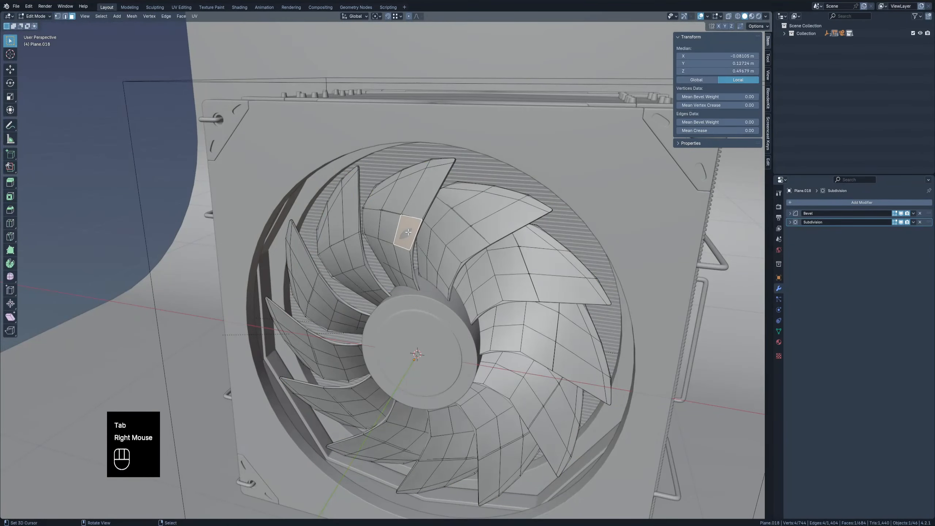
{"action": "key", "text": "l"}
{"action": "key", "text": "g"}
{"action": "right_click", "coordinate": [554, 201]}
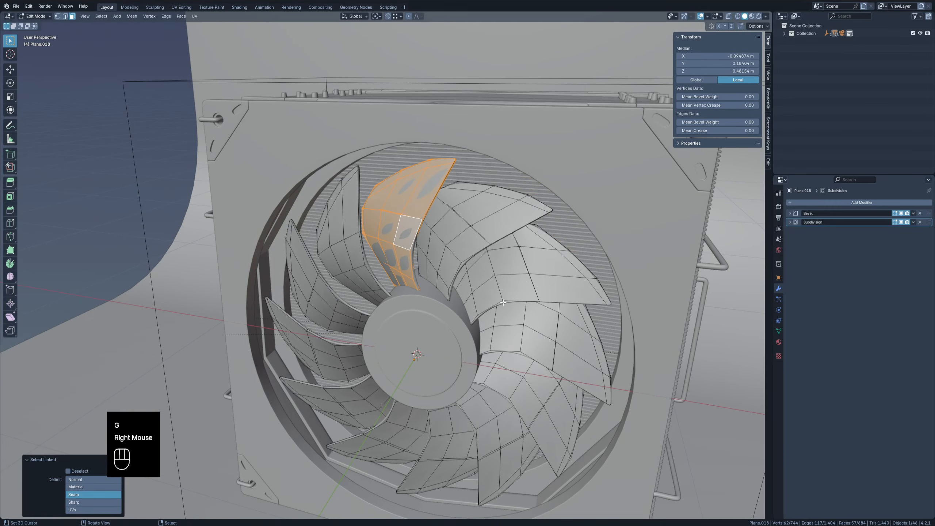
{"action": "key", "text": "Tab"}
{"action": "scroll", "coordinate": [480, 304], "scroll_direction": "down", "scroll_amount": 2}
{"action": "middle_click_drag", "start_coordinate": [479, 304], "coordinate": [457, 283], "text": "shift"}
{"action": "middle_click_drag", "start_coordinate": [457, 284], "coordinate": [436, 266]}
{"action": "scroll", "coordinate": [378, 268], "scroll_direction": "up", "scroll_amount": 3}
{"action": "middle_click_drag", "start_coordinate": [378, 268], "coordinate": [404, 286]}
{"action": "middle_click_drag", "start_coordinate": [404, 286], "coordinate": [404, 271]}
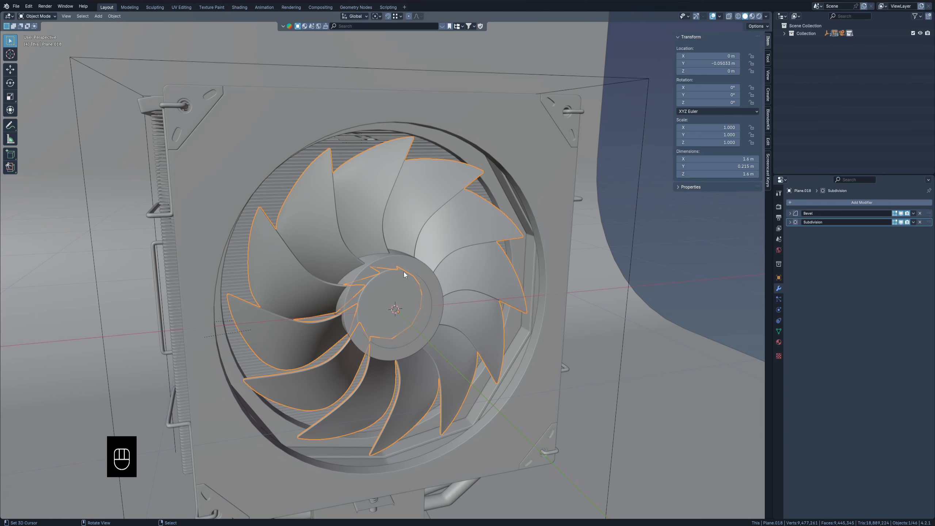
- Undo the duplicate's deletion and the Spin to return to the single original blade in Object Mode
{"action": "key", "text": "ctrl+z"}
{"action": "key", "text": "ctrl+z"}
{"action": "key", "text": "ctrl+z"}
{"action": "key", "text": "ctrl+z"}
{"action": "key", "text": "ctrl+z"}
{"action": "key", "text": "ctrl+z"}
{"action": "key", "text": "ctrl+z"}
{"action": "key", "text": "ctrl+z"}
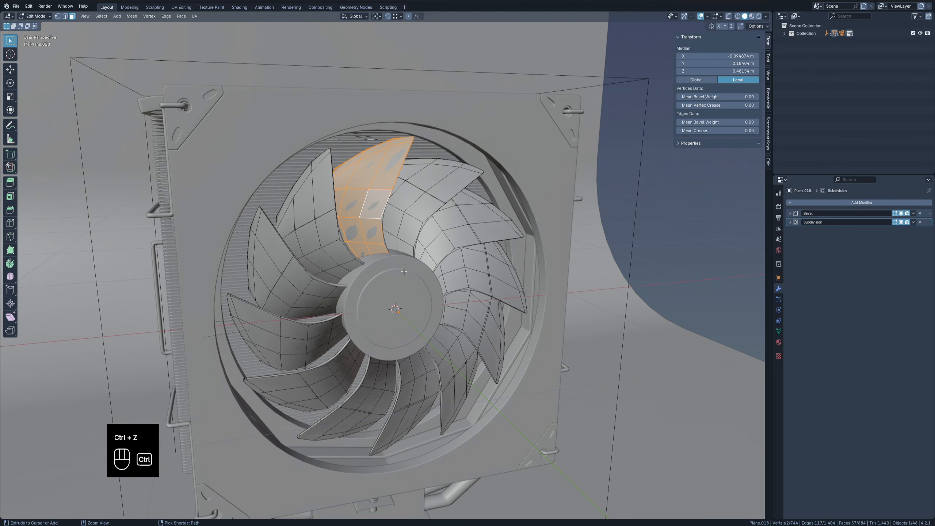
{"action": "key", "text": "ctrl+z"}
{"action": "key", "text": "ctrl+z"}
{"action": "key", "text": "ctrl+z"}
{"action": "key", "text": "ctrl+z"}
{"action": "key", "text": "ctrl+z"}
{"action": "key", "text": "ctrl+z"}
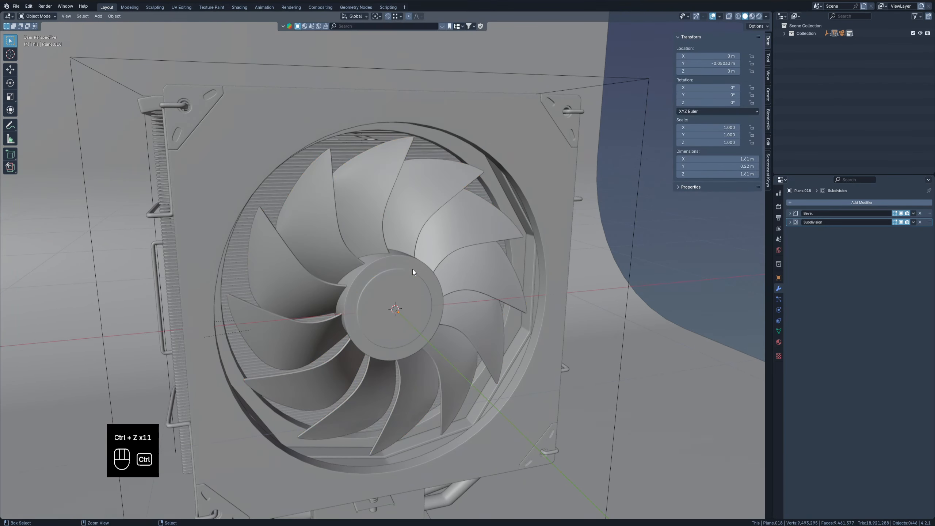
{"action": "key", "text": "Tab"}
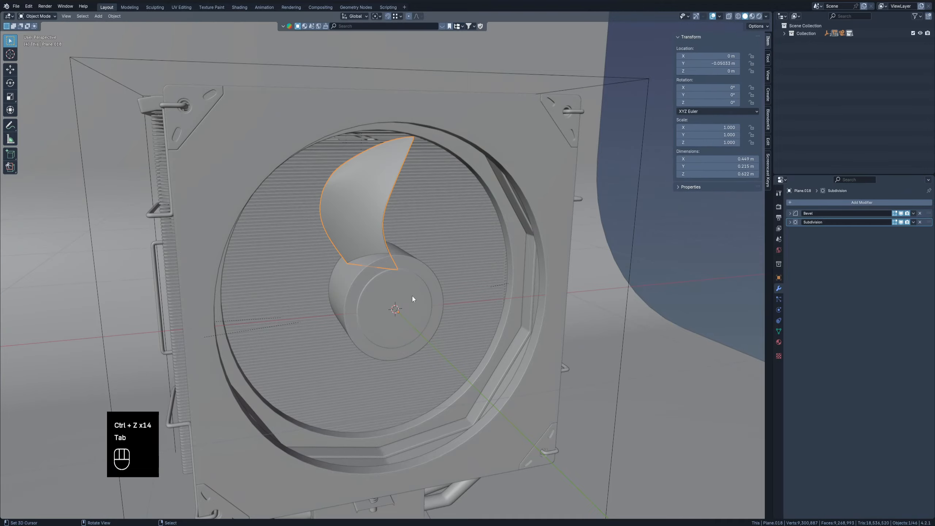
- Spin the blade's entire mesh from an oblique perspective view with 12 steps over 360°
{"action": "mouse_move", "coordinate": [383, 297]}
{"action": "middle_mouse_down"}
{"action": "mouse_move", "coordinate": [424, 306]}
{"action": "mouse_move", "coordinate": [394, 304]}
{"action": "middle_mouse_up"}
{"action": "key", "text": "Tab"}
{"action": "key", "text": "a"}
{"action": "scroll", "coordinate": [496, 288], "scroll_direction": "down", "scroll_amount": 3}
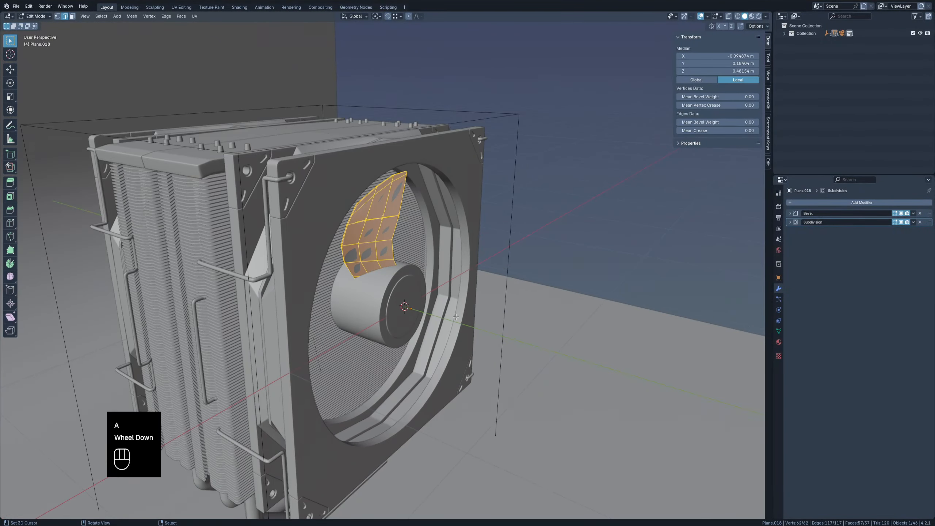
{"action": "middle_click_drag", "start_coordinate": [497, 288], "coordinate": [406, 297], "text": "shift"}
{"action": "scroll", "coordinate": [423, 281], "scroll_direction": "down", "scroll_amount": 2}
{"action": "scroll", "coordinate": [406, 297], "scroll_direction": "up", "scroll_amount": 2}
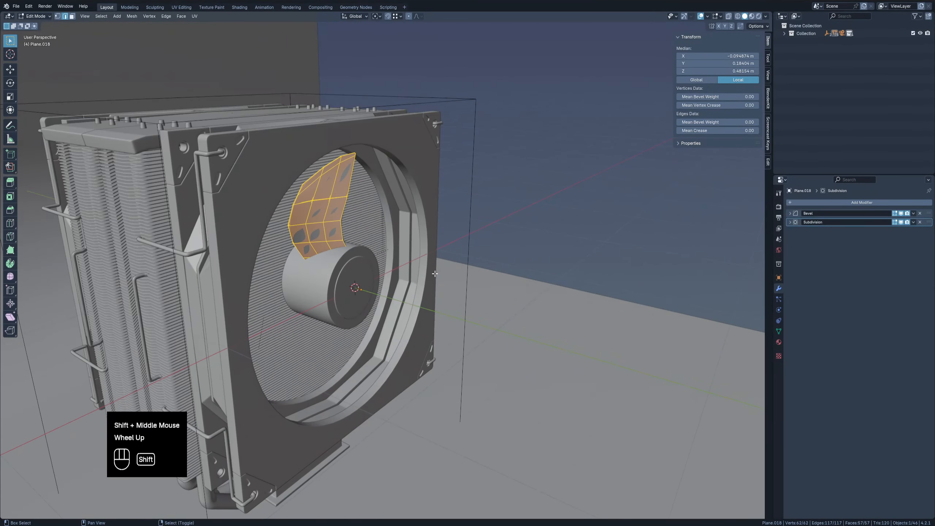
{"action": "middle_click_drag", "start_coordinate": [473, 266], "coordinate": [534, 259], "text": "shift"}
{"action": "key", "text": "alt+e"}
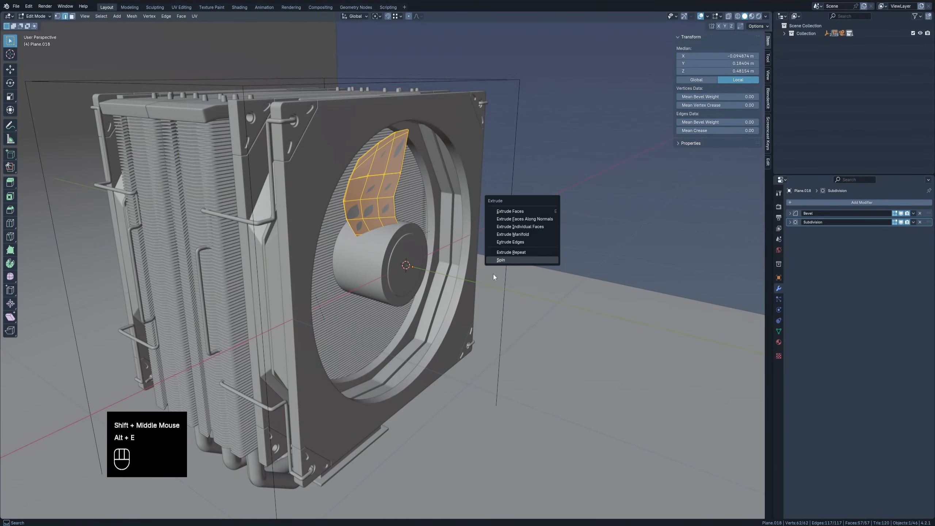
{"action": "left_click", "coordinate": [533, 260]}
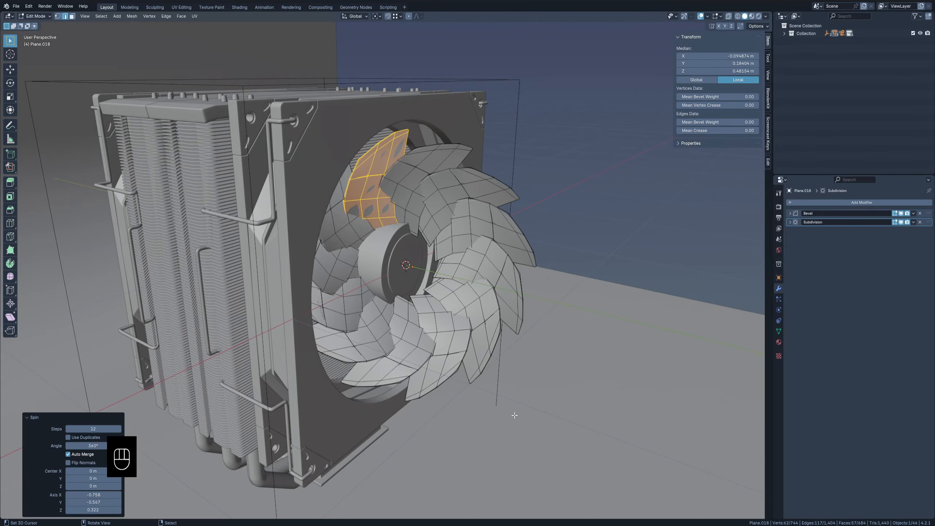
- Inspect the spun blades' tilt in Object Mode and undo the Spin
{"action": "key", "text": "Tab"}
{"action": "middle_click_drag", "start_coordinate": [452, 274], "coordinate": [383, 270]}
{"action": "scroll", "coordinate": [462, 287], "scroll_direction": "up", "scroll_amount": 2}
{"action": "key", "text": "ctrl+z"}
{"action": "key", "text": "ctrl+z"}
- Try the Spin on the blade mesh from a steep overhead perspective and undo it, returning to Object Mode
{"action": "middle_click_drag", "start_coordinate": [479, 273], "coordinate": [448, 292]}
{"action": "key", "text": "alt+e"}
{"action": "left_click", "coordinate": [449, 291]}
{"action": "key", "text": "Tab"}
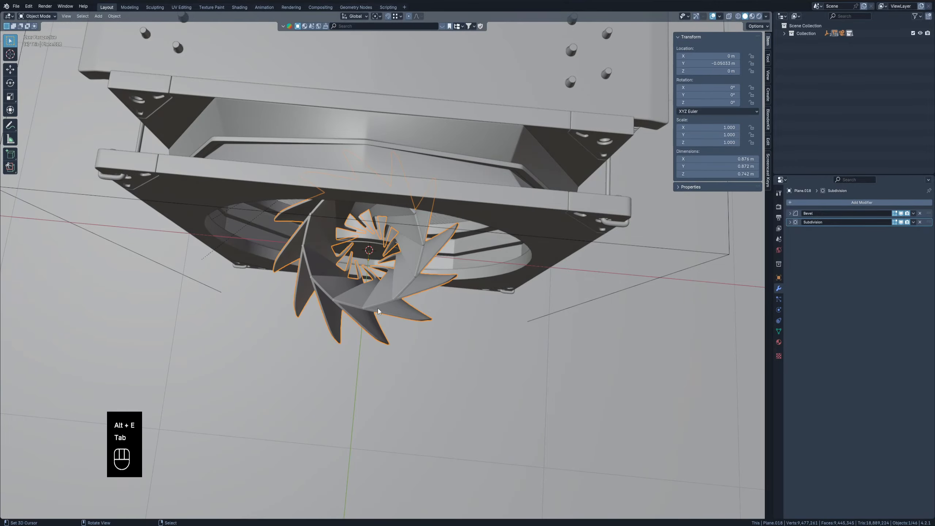
{"action": "middle_click_drag", "start_coordinate": [378, 308], "coordinate": [428, 349]}
{"action": "key", "text": "ctrl+z"}
{"action": "key", "text": "ctrl+z"}
{"action": "key", "text": "ctrl+z"}
{"action": "key", "text": "Tab"}
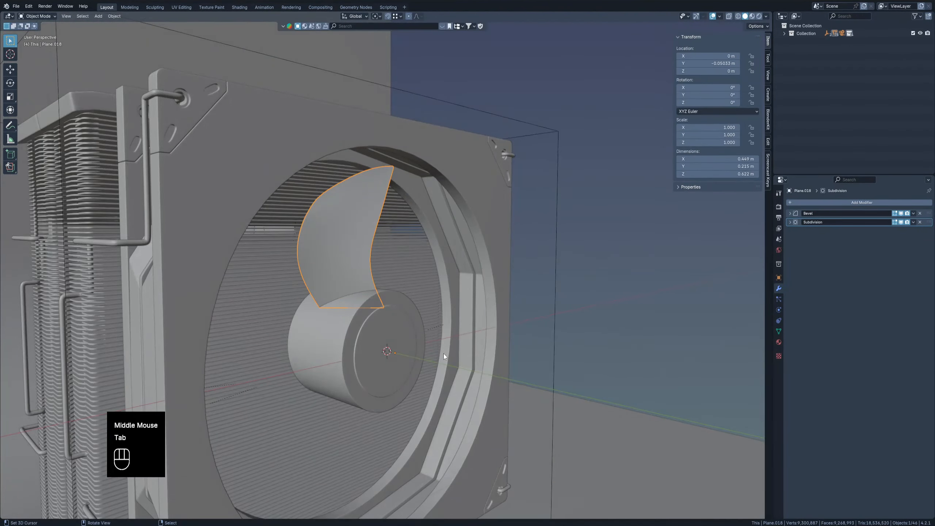
- Place the 3D cursor away from the hub, at the fan frame's upper corner
{"action": "scroll", "coordinate": [443, 354], "scroll_direction": "down", "scroll_amount": 2}
{"action": "left_click", "coordinate": [480, 237]}
{"action": "scroll", "coordinate": [420, 343], "scroll_direction": "up", "scroll_amount": 2}
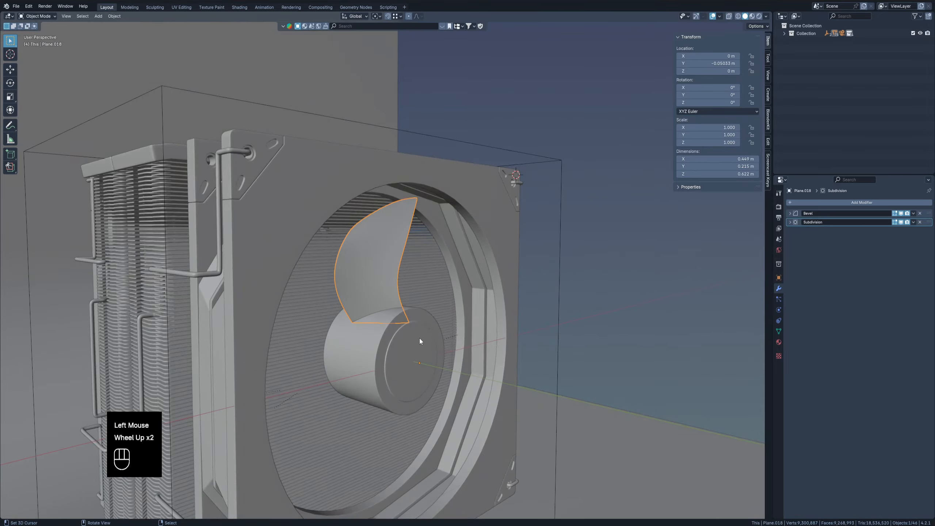
- Spin the blade's entire mesh around the off-centre 3D cursor from the front view with 12 steps over 360°
{"action": "key", "text": "KP_1"}
{"action": "scroll", "coordinate": [478, 326], "scroll_direction": "down", "scroll_amount": 1}
{"action": "key", "text": "Tab"}
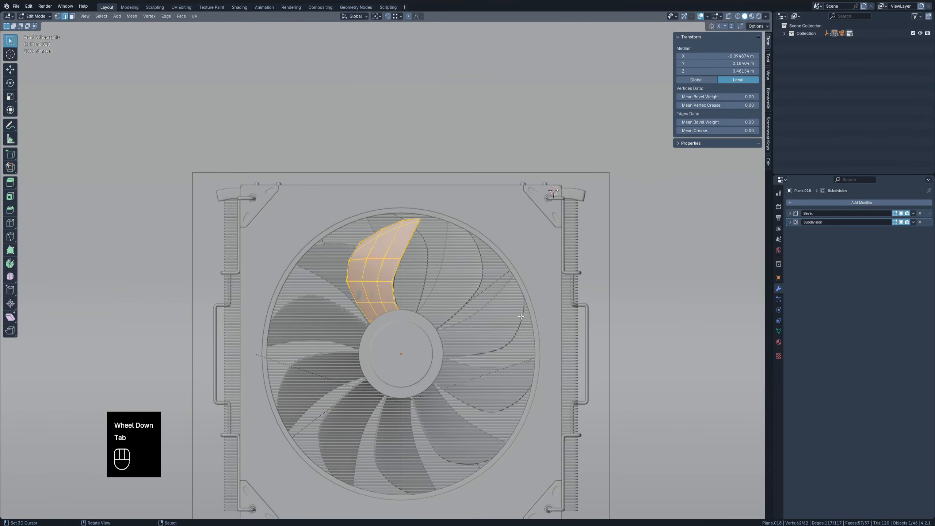
{"action": "key", "text": "a"}
{"action": "key", "text": "alt+e"}
{"action": "left_click", "coordinate": [476, 317]}
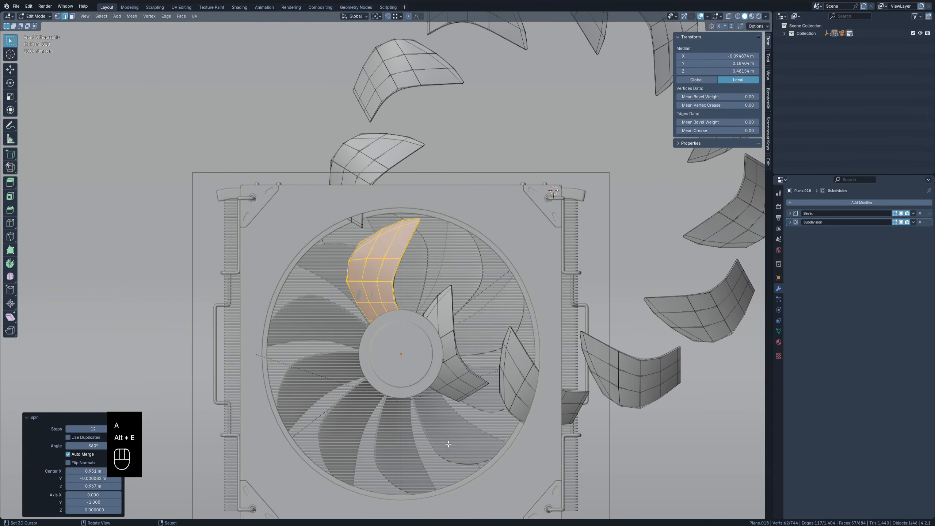
- Inspect the off-centre blade ring in Object Mode and undo the Spin
{"action": "key", "text": "Tab"}
{"action": "scroll", "coordinate": [375, 327], "scroll_direction": "down", "scroll_amount": 2}
{"action": "middle_click_drag", "start_coordinate": [364, 320], "coordinate": [428, 340], "text": "shift"}
{"action": "scroll", "coordinate": [424, 345], "scroll_direction": "down", "scroll_amount": 3}
{"action": "middle_click_drag", "start_coordinate": [416, 385], "coordinate": [376, 373], "text": "shift"}
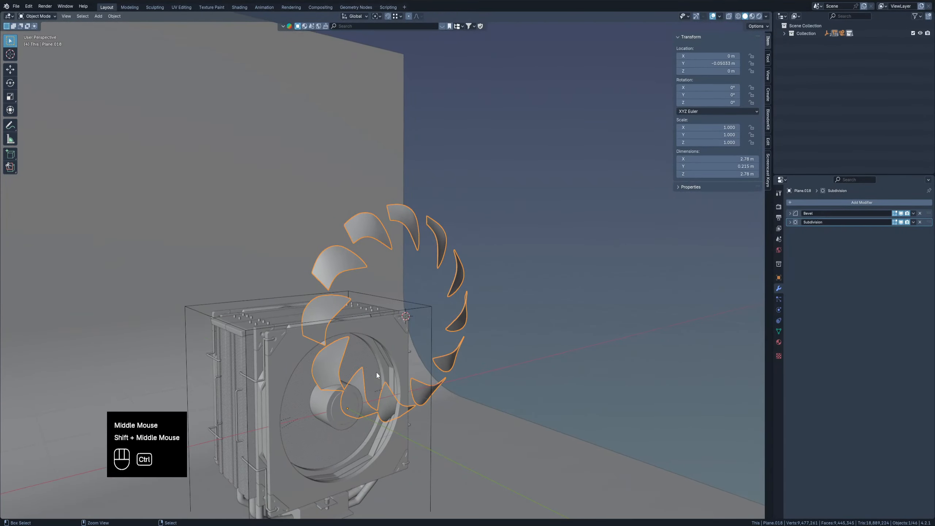
{"action": "key", "text": "ctrl+z"}
{"action": "key", "text": "ctrl+z"}
{"action": "scroll", "coordinate": [383, 370], "scroll_direction": "up", "scroll_amount": 1}
{"action": "key", "text": "Tab"}
- Select the fan hub cylinder and snap the 3D cursor to its centre
{"action": "left_click", "coordinate": [427, 358]}
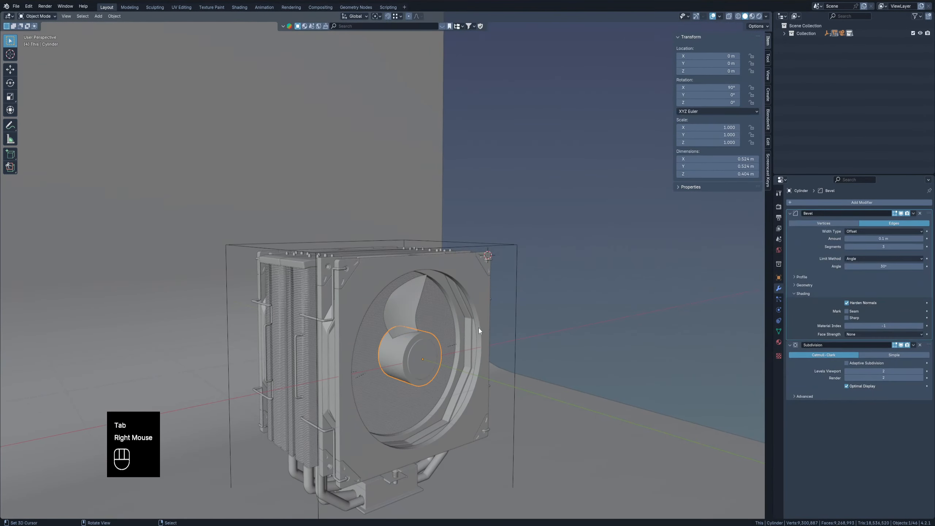
{"action": "scroll", "coordinate": [478, 328], "scroll_direction": "up", "scroll_amount": 2}
{"action": "key", "text": "shift+s"}
{"action": "key", "text": "Tab"}
{"action": "key", "text": "Tab"}
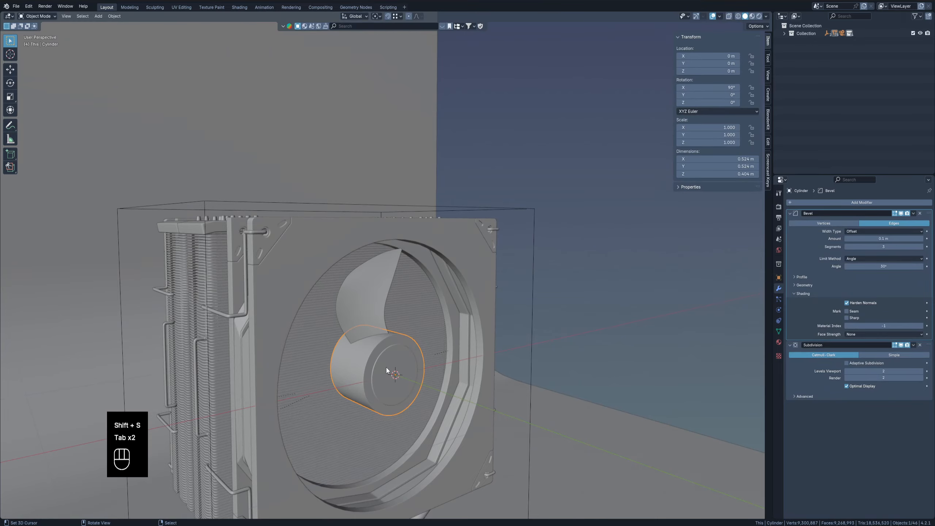
{"action": "scroll", "coordinate": [385, 367], "scroll_direction": "up", "scroll_amount": 1}
- Spin the entire blade mesh around the hub-centred 3D cursor from the front view
{"action": "right_click", "coordinate": [355, 275]}
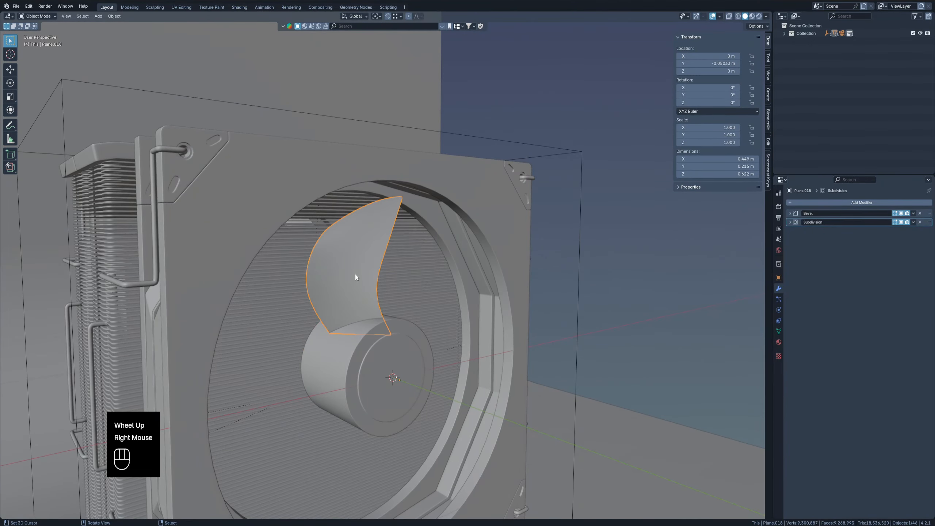
{"action": "key", "text": "KP_1"}
{"action": "key", "text": "Tab"}
{"action": "key", "text": "a"}
{"action": "key", "text": "alt+e"}
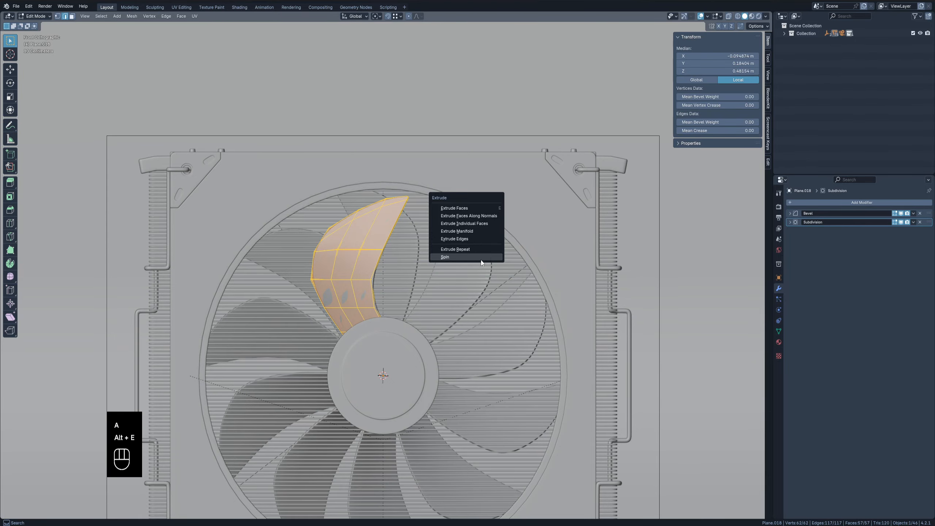
{"action": "left_click", "coordinate": [487, 260]}
- Reduce the Spin's step count and return to Object Mode to review the blade ring
{"action": "scroll", "coordinate": [396, 351], "scroll_direction": "down", "scroll_amount": 2}
{"action": "middle_click_drag", "start_coordinate": [396, 352], "coordinate": [443, 315], "text": "shift"}
{"action": "left_click", "coordinate": [68, 430]}
{"action": "left_click", "coordinate": [67, 430]}
{"action": "key", "text": "Tab"}
{"action": "right_click", "coordinate": [493, 277]}
{"action": "scroll", "coordinate": [367, 318], "scroll_direction": "down", "scroll_amount": 2}
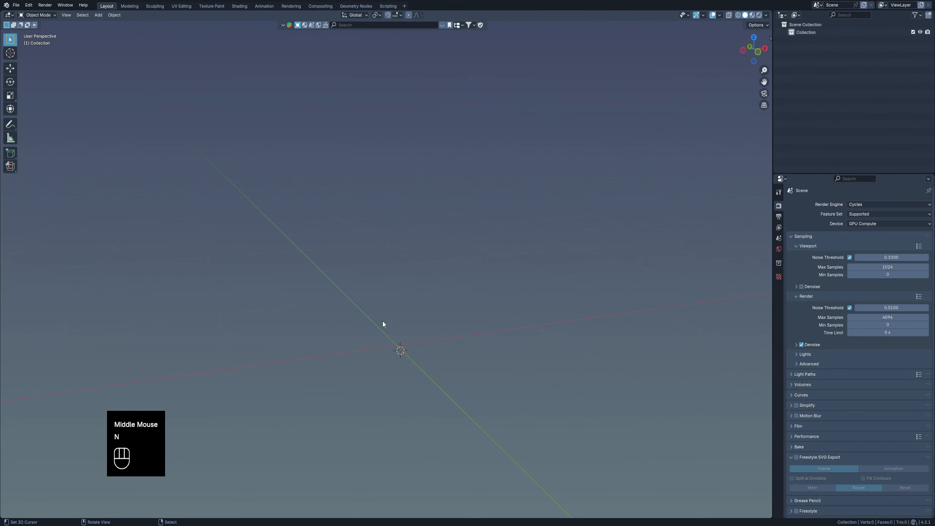
- Add a plane mesh at the world origin of the empty scene
{"action": "middle_click_drag", "start_coordinate": [383, 322], "coordinate": [434, 303], "text": "shift"}
{"action": "key", "text": "shift+a"}
{"action": "key", "text": "shift+s"}
{"action": "key", "text": "shift+a"}
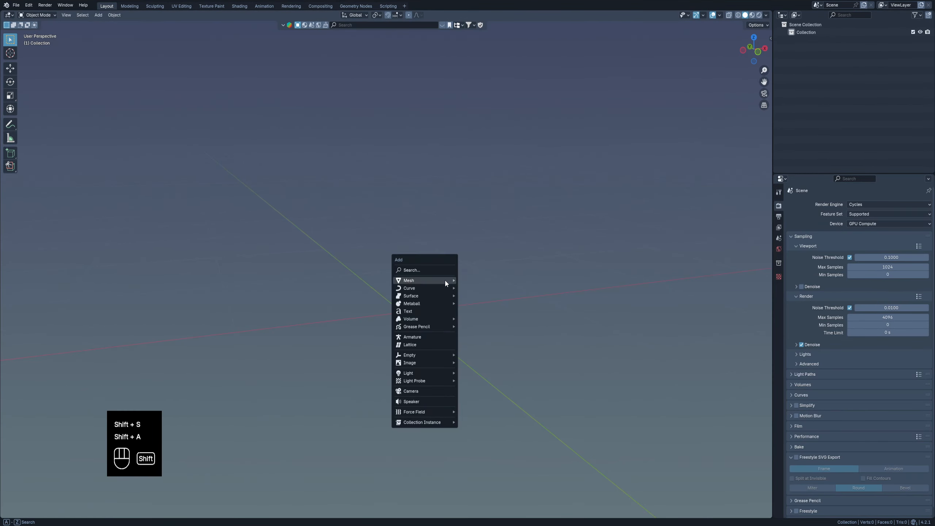
{"action": "mouse_move", "coordinate": [445, 280]}
{"action": "left_click", "coordinate": [482, 282]}
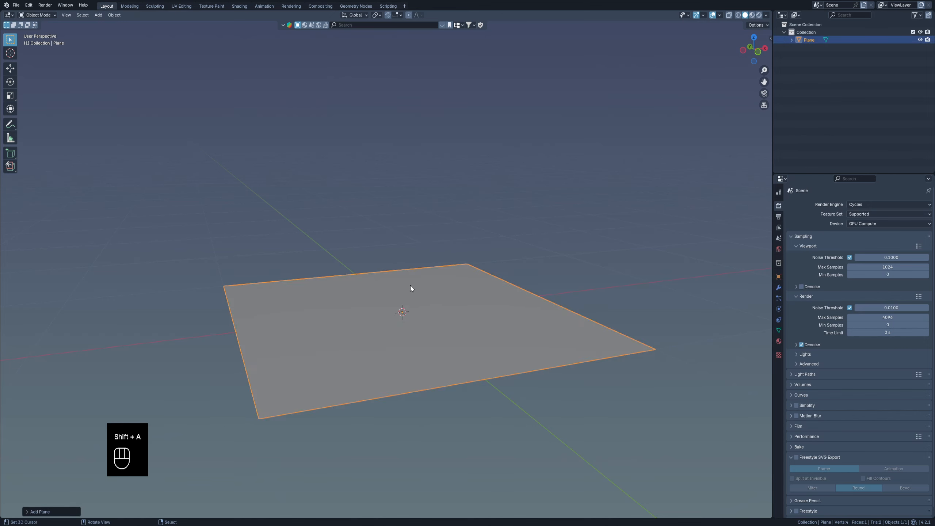
- Rotate the plane 90° around the X axis and select its whole mesh in Edit Mode
{"action": "type", "text": "rx90"}
{"action": "key", "text": "Return"}
{"action": "key", "text": "Tab"}
{"action": "key", "text": "a"}
{"action": "key", "text": "r"}
{"action": "right_click", "coordinate": [410, 286]}
- Subdivide the upright plane repeatedly into an 8 by 8 grid of faces, undoing the excess subdivision
{"action": "key", "text": "w"}
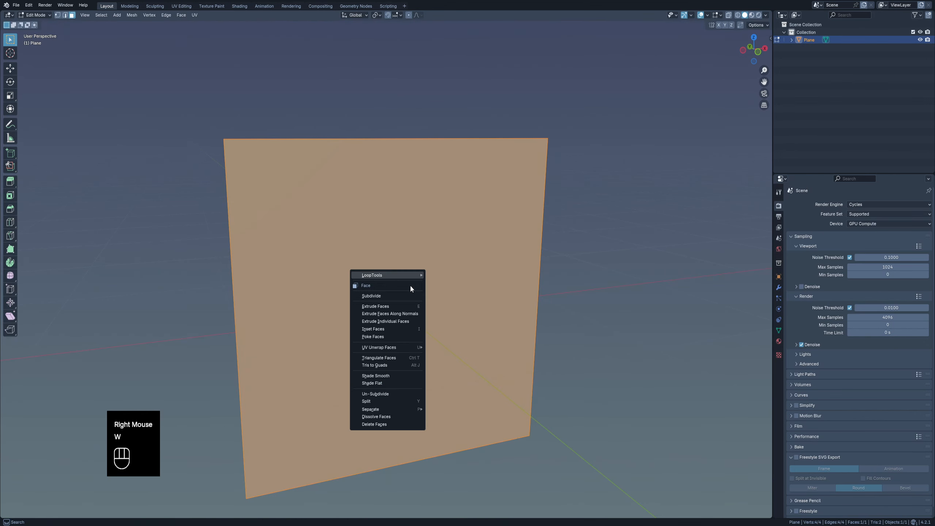
{"action": "left_click", "coordinate": [371, 296]}
{"action": "middle_click_drag", "start_coordinate": [376, 293], "coordinate": [399, 273], "text": "shift"}
{"action": "scroll", "coordinate": [601, 312], "scroll_direction": "down", "scroll_amount": 2}
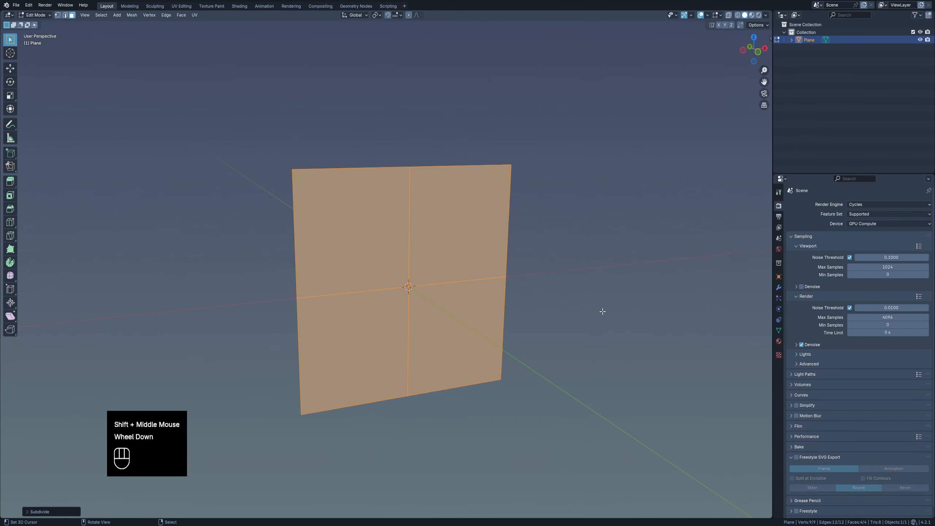
{"action": "key", "text": "shift+r"}
{"action": "key", "text": "shift+r"}
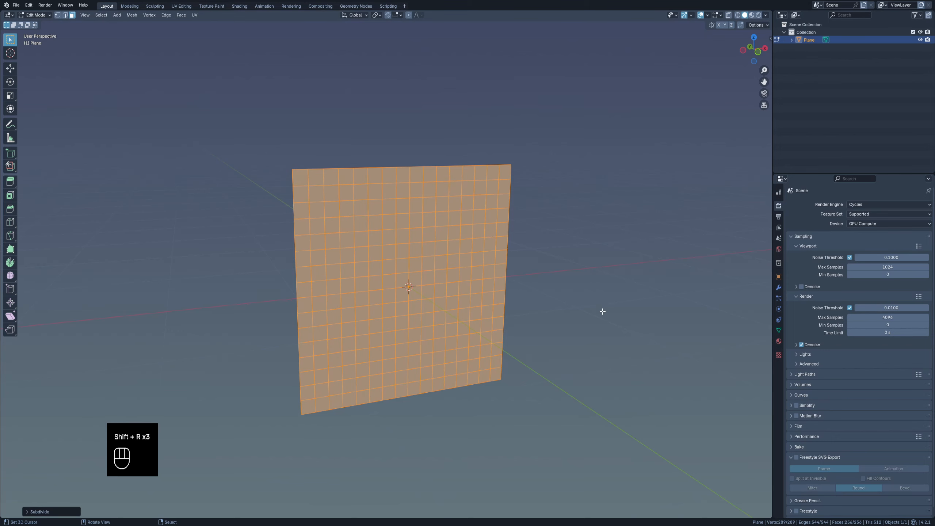
{"action": "key", "text": "ctrl+z"}
- Delete a 3 by 3 block of faces from the grid's upper-left quarter, touching the plane's centre
{"action": "middle_click_drag", "start_coordinate": [438, 293], "coordinate": [457, 260], "text": "shift"}
{"action": "key", "text": "1"}
{"action": "key", "text": "3"}
{"action": "left_click_drag", "start_coordinate": [360, 208], "coordinate": [423, 275]}
{"action": "key", "text": "x"}
{"action": "middle_click_drag", "start_coordinate": [483, 266], "coordinate": [492, 294], "text": "shift"}
{"action": "scroll", "coordinate": [445, 255], "scroll_direction": "up", "scroll_amount": 2}
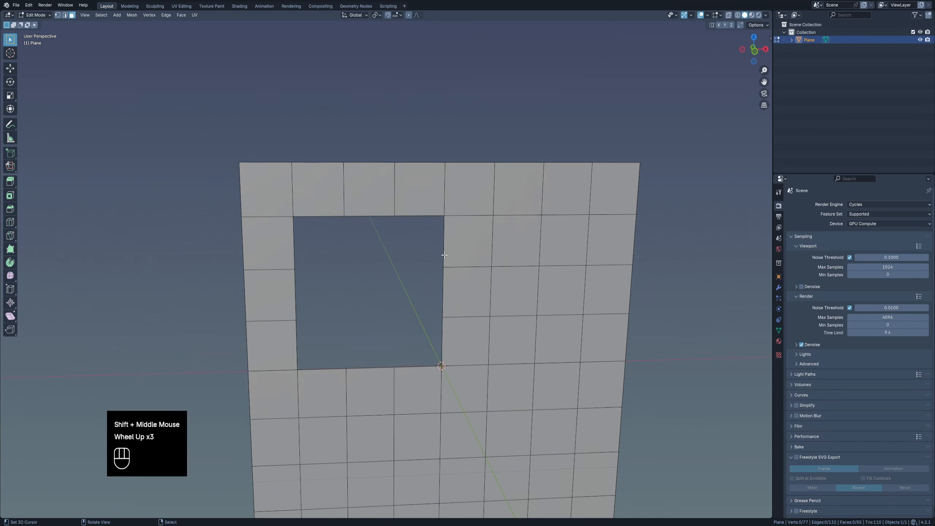
- Select the square hole's boundary edge loop and fill it with a single face, using face selection mode
{"action": "middle_click_drag", "start_coordinate": [444, 255], "coordinate": [459, 268]}
{"action": "middle_click_drag", "start_coordinate": [499, 314], "coordinate": [506, 289], "text": "shift"}
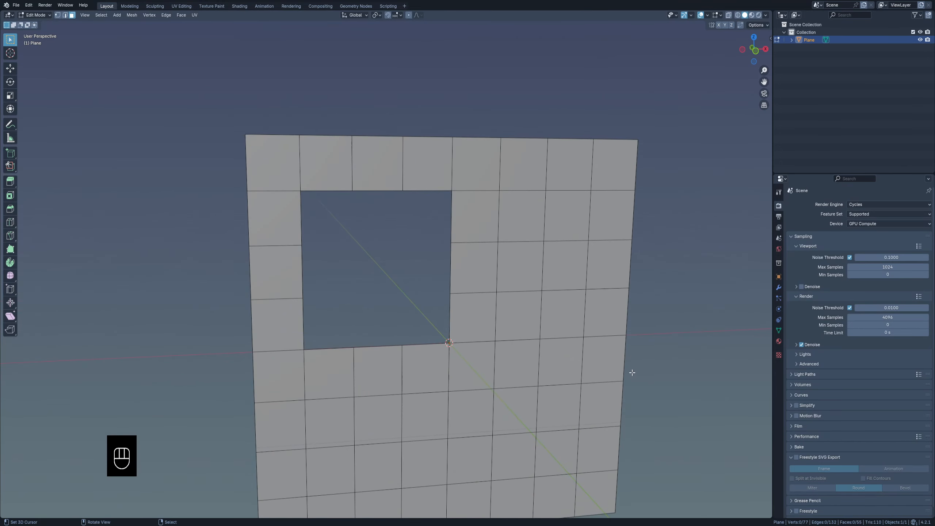
{"action": "right_click", "coordinate": [319, 185], "text": "alt"}
{"action": "middle_click_drag", "start_coordinate": [496, 288], "coordinate": [490, 293], "text": "shift"}
{"action": "middle_click_drag", "start_coordinate": [490, 293], "coordinate": [485, 298]}
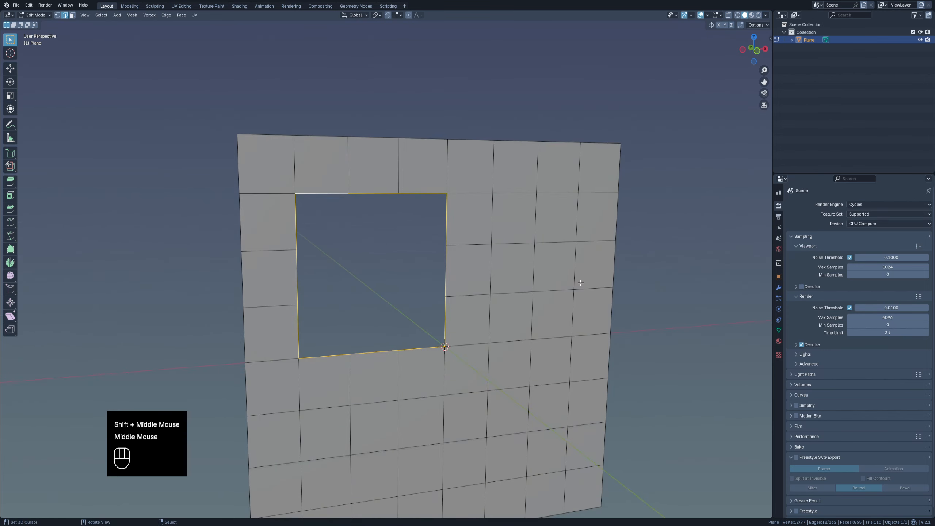
{"action": "key", "text": "f"}
{"action": "key", "text": "3"}
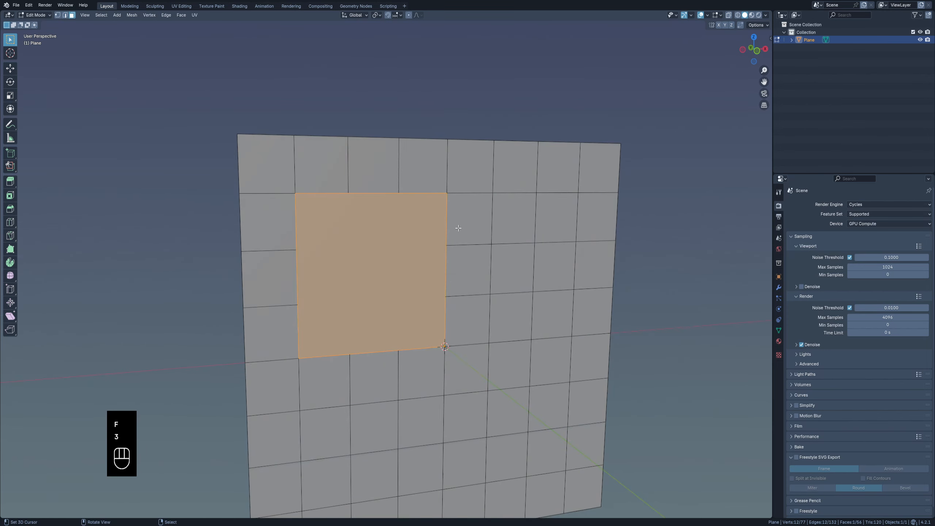
- Select all the edges along the four sides of the large filled face
{"action": "right_click", "coordinate": [458, 205]}
{"action": "key", "text": "2"}
{"action": "right_click", "coordinate": [393, 227]}
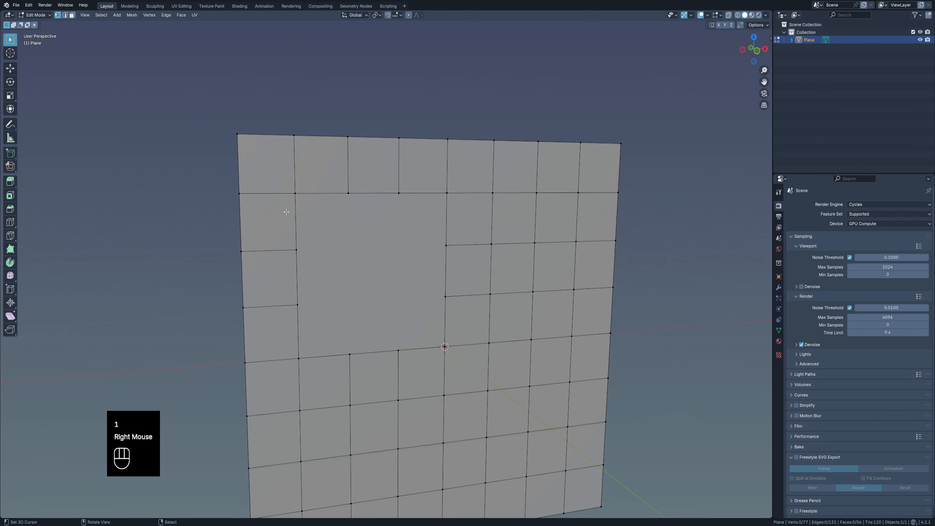
{"action": "right_click", "coordinate": [289, 207]}
{"action": "right_click", "coordinate": [317, 193], "text": "alt"}
{"action": "right_click", "coordinate": [296, 258], "text": "alt+shift"}
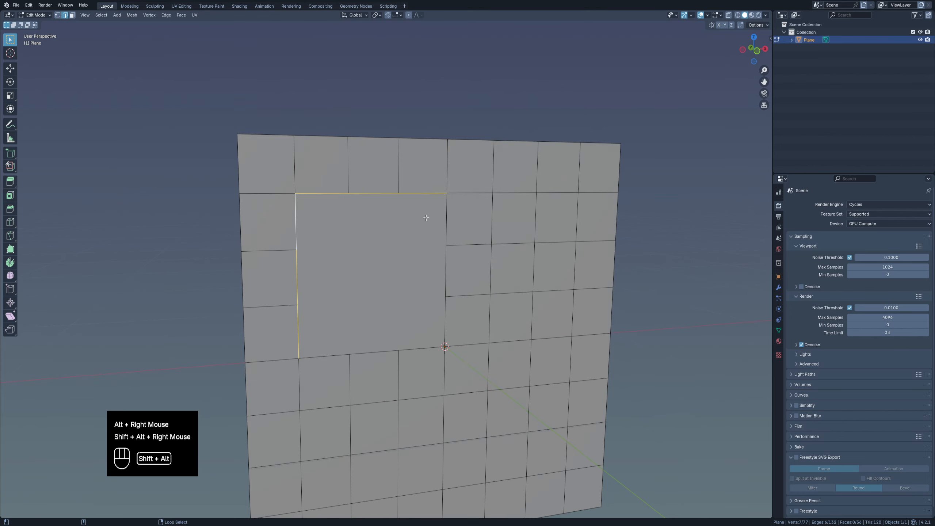
{"action": "right_click", "coordinate": [446, 228], "text": "alt+shift"}
{"action": "right_click", "coordinate": [423, 347], "text": "alt+shift"}
- Switch to vertex selection mode and enable the Statistics overlay in the viewport
{"action": "key", "text": "1"}
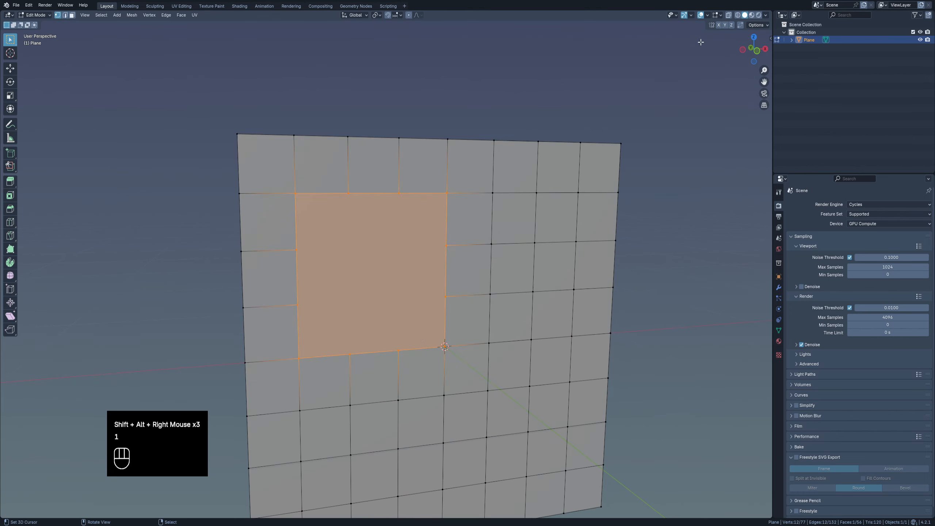
{"action": "left_click", "coordinate": [692, 15]}
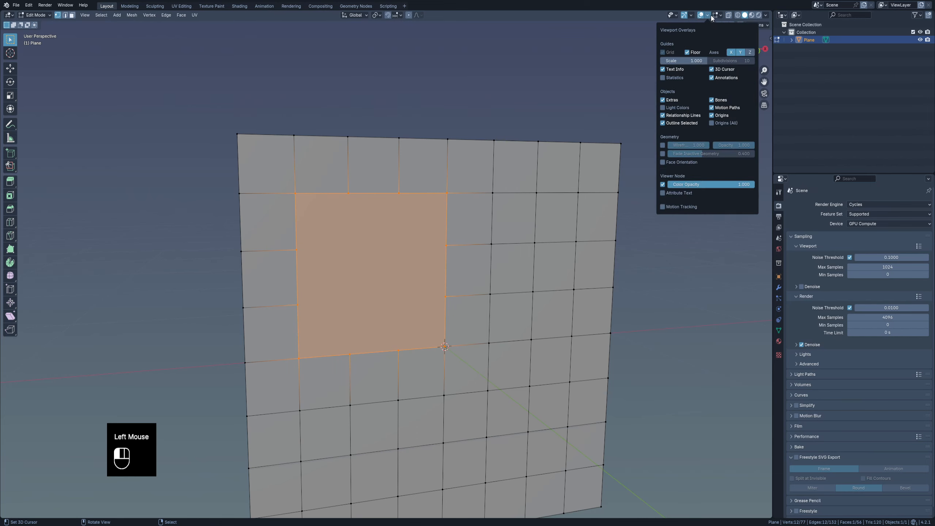
{"action": "left_click", "coordinate": [707, 14]}
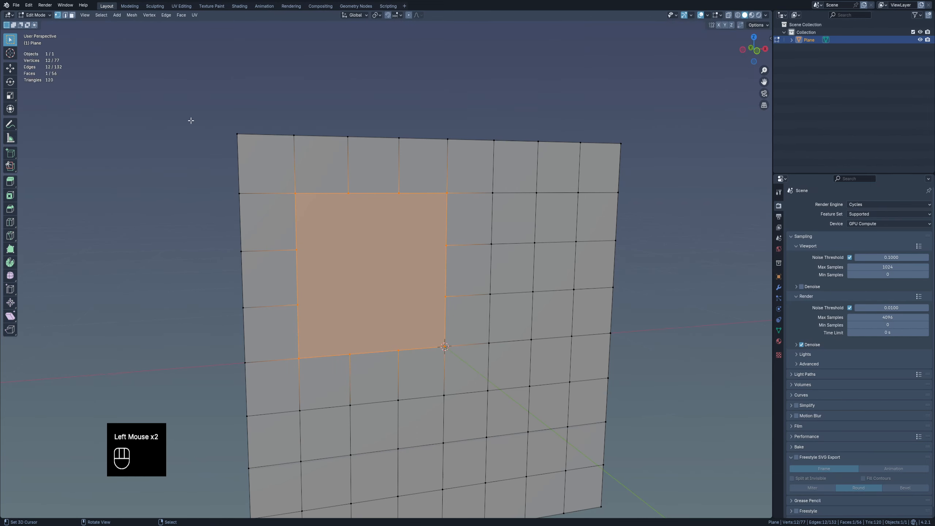